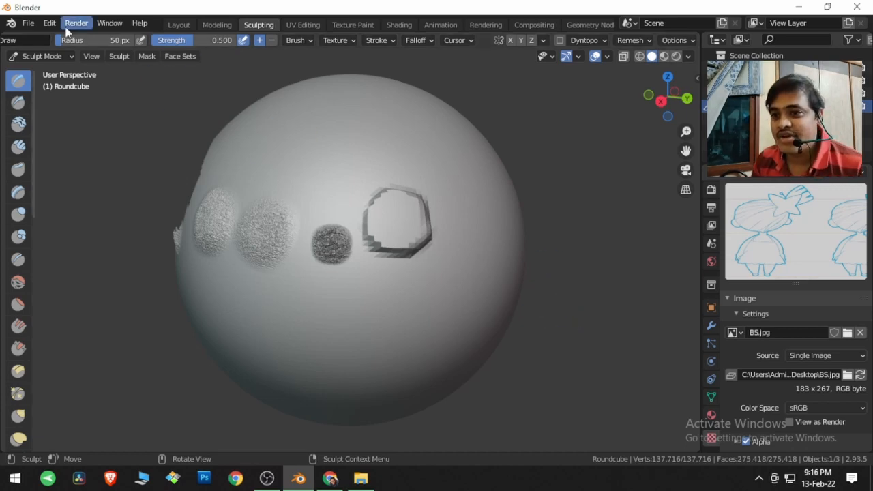
Step: Start a new file from the Sculpting template, discarding the changes to the current scene
click(28, 24)
mouse_move(43, 38)
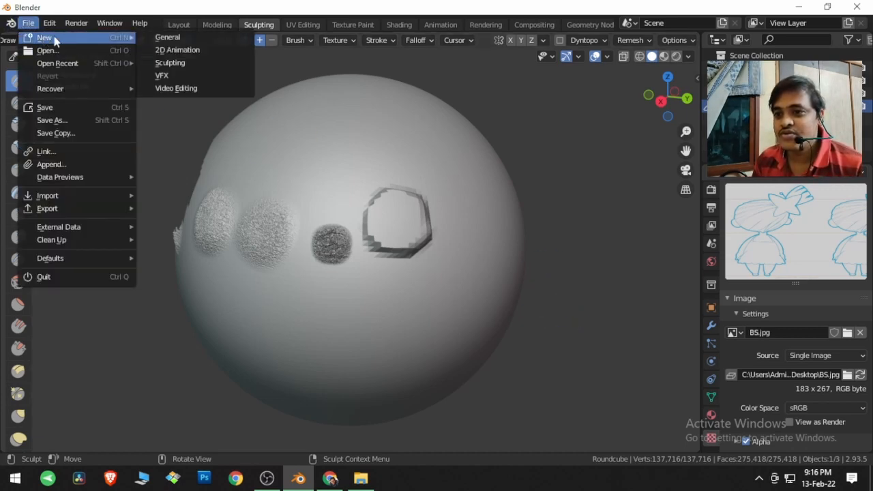
click(170, 62)
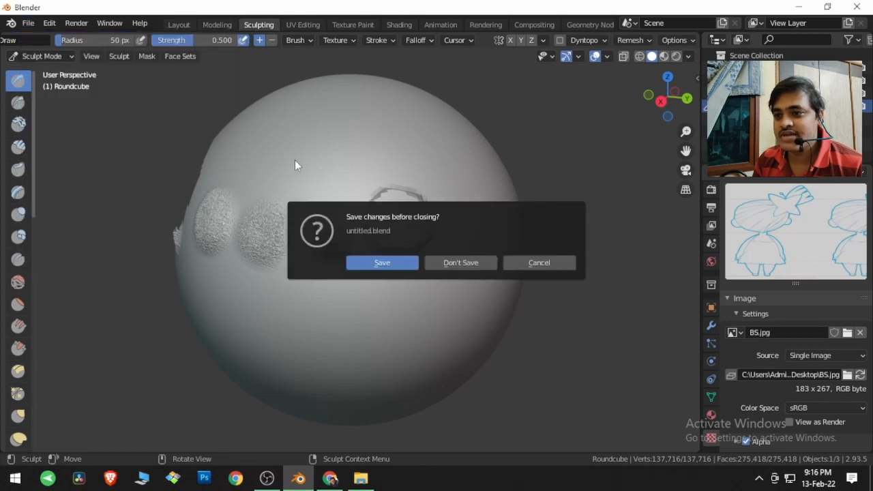
click(456, 261)
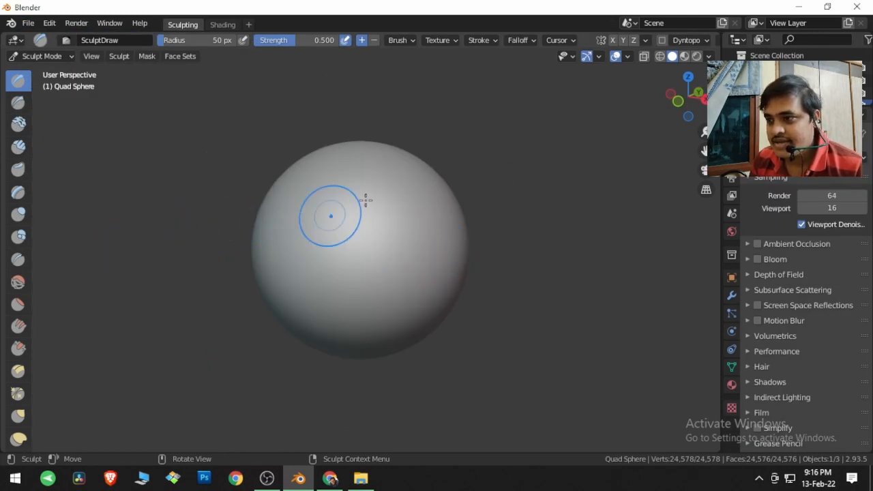
Step: Add a new Image or Movie texture to the SculptDraw brush in the texture properties
click(454, 41)
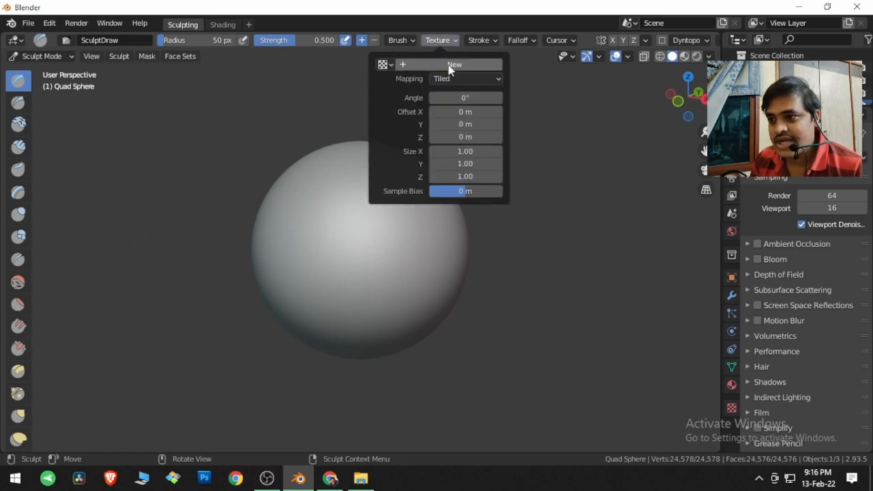
click(732, 407)
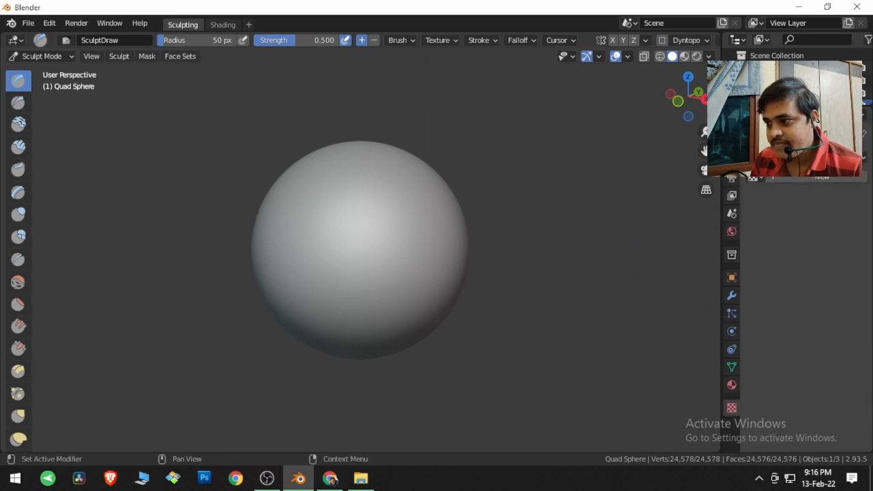
drag(767, 107, 767, 154)
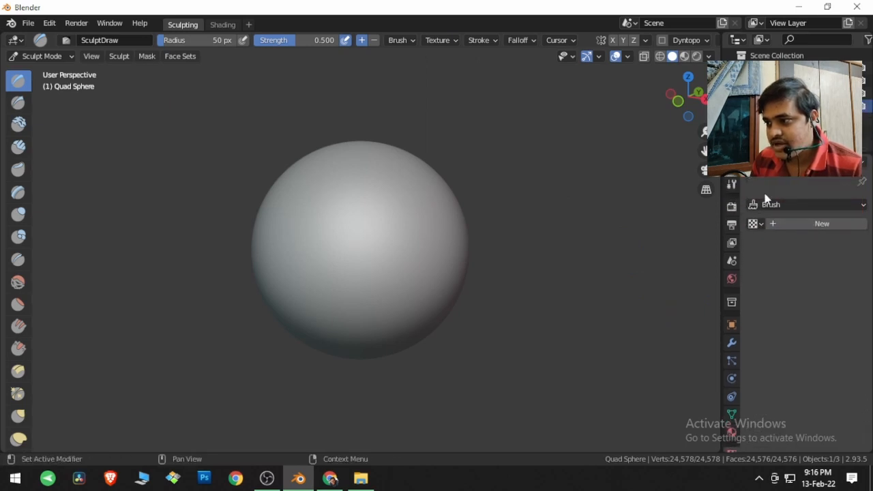
click(818, 225)
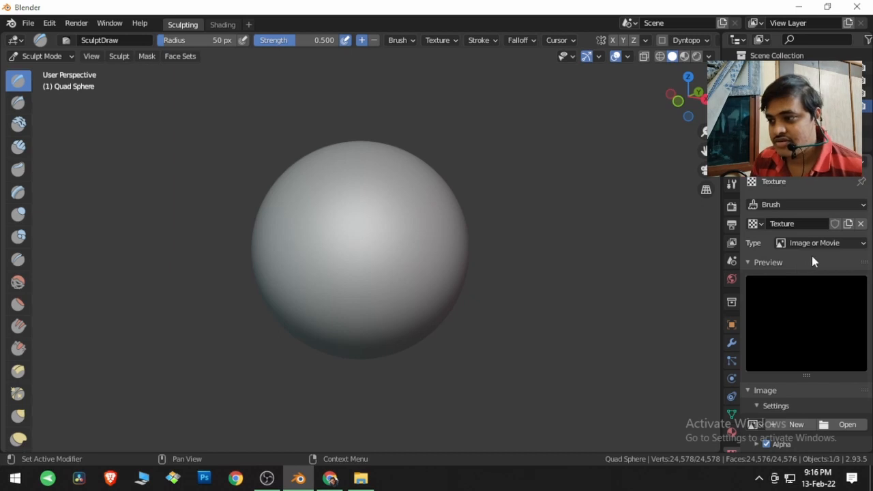
scroll(810, 256, down, 3)
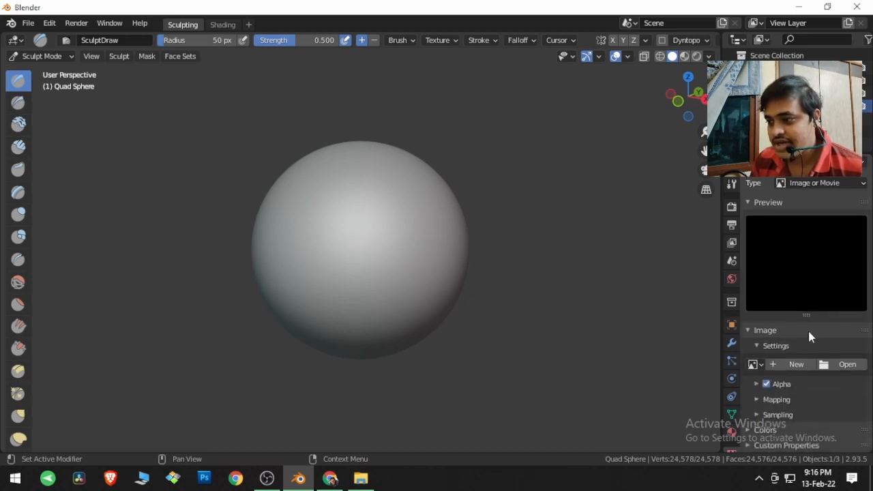
Step: Load BS.jpg from the Desktop folder as the image of the brush texture
click(837, 364)
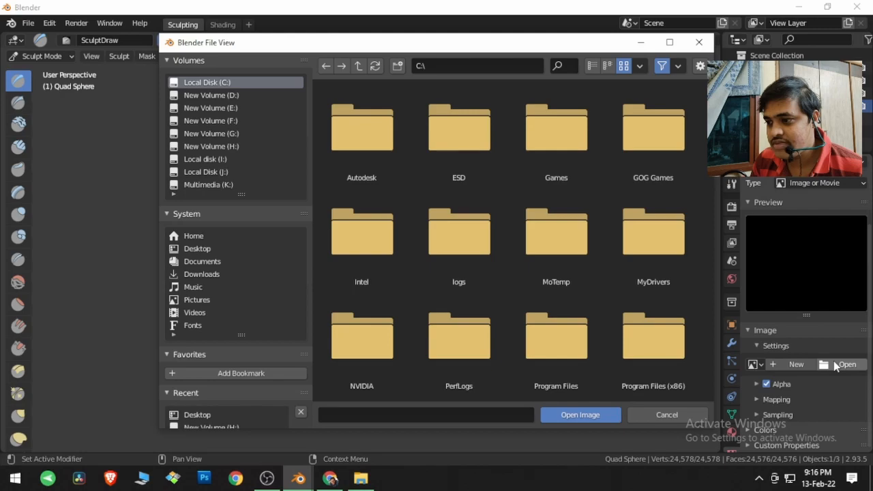
click(203, 251)
scroll(535, 350, down, 8)
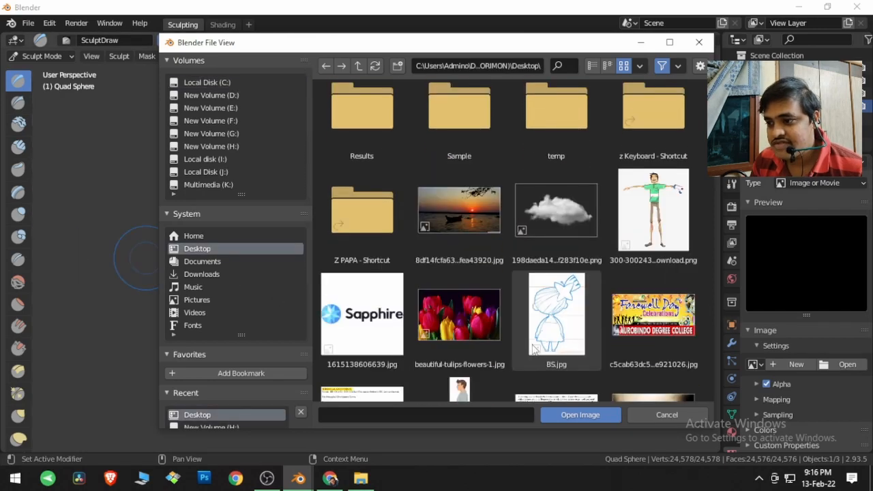
scroll(535, 349, up, 5)
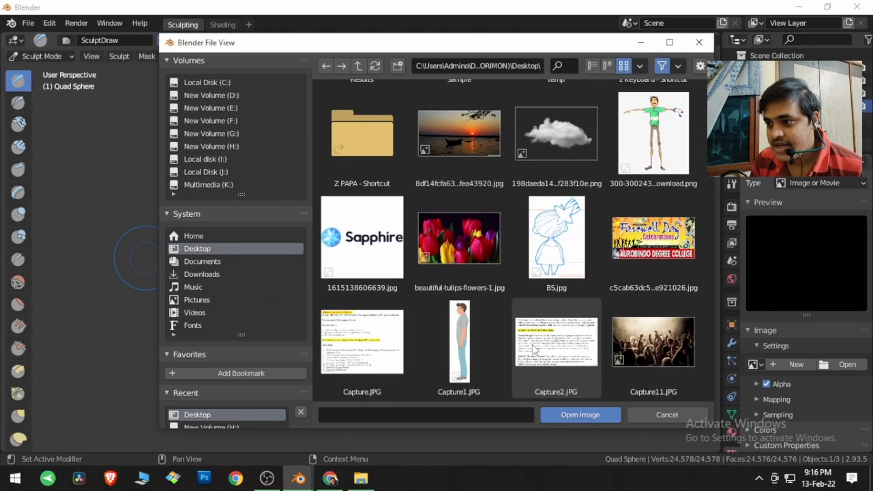
click(566, 300)
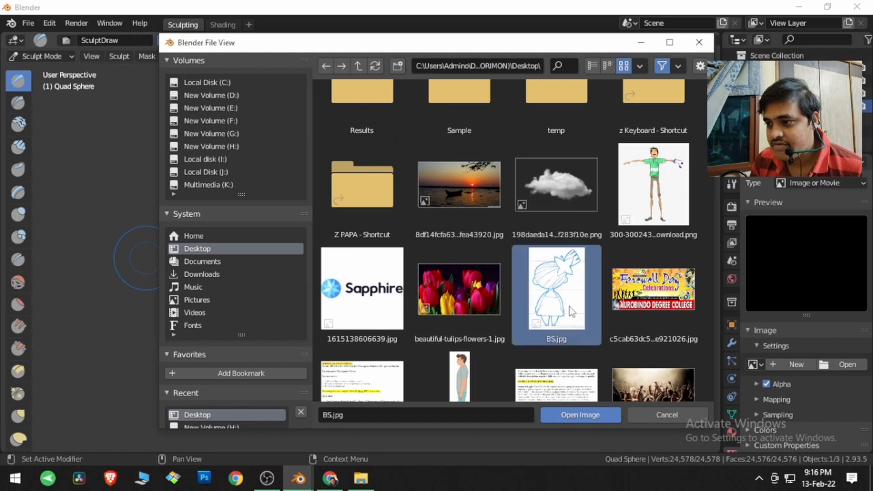
click(579, 414)
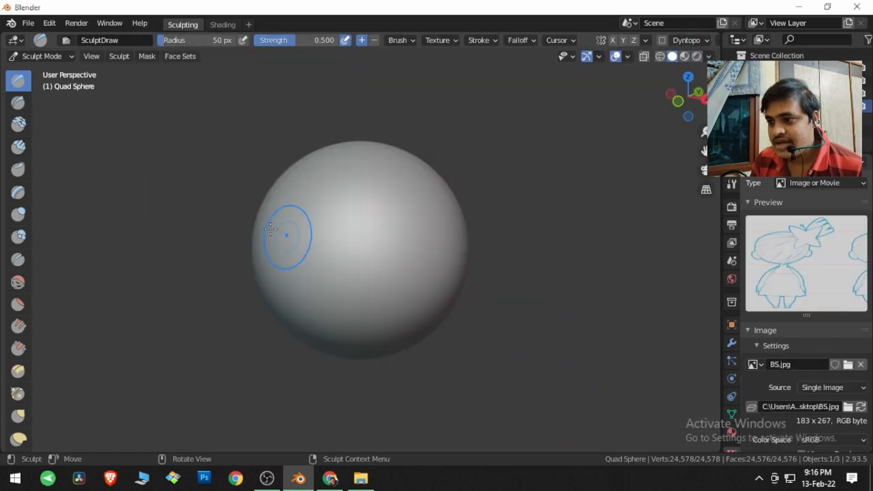
Step: Try a textured stroke on the front of the sphere and undo it
mouse_move(356, 218)
mouse_down()
mouse_move(330, 249)
mouse_move(372, 255)
mouse_move(327, 253)
mouse_move(391, 240)
mouse_move(388, 262)
mouse_move(392, 217)
mouse_move(403, 282)
mouse_up()
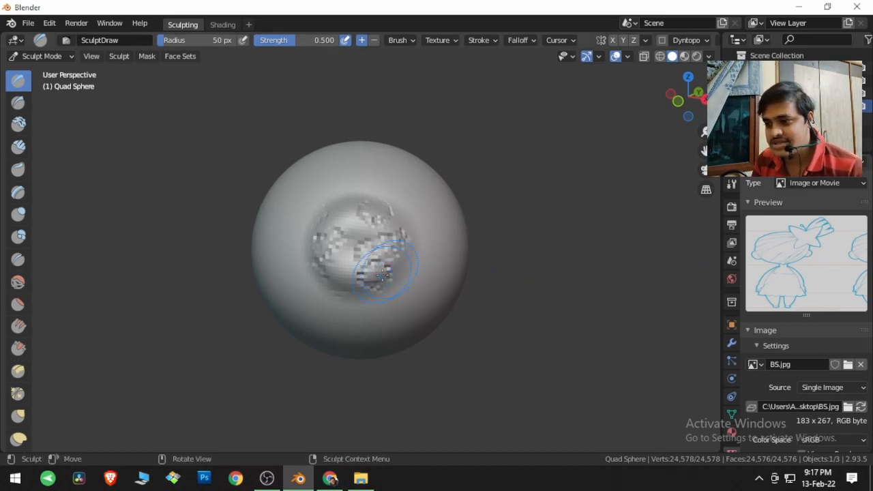
key(ctrl+z)
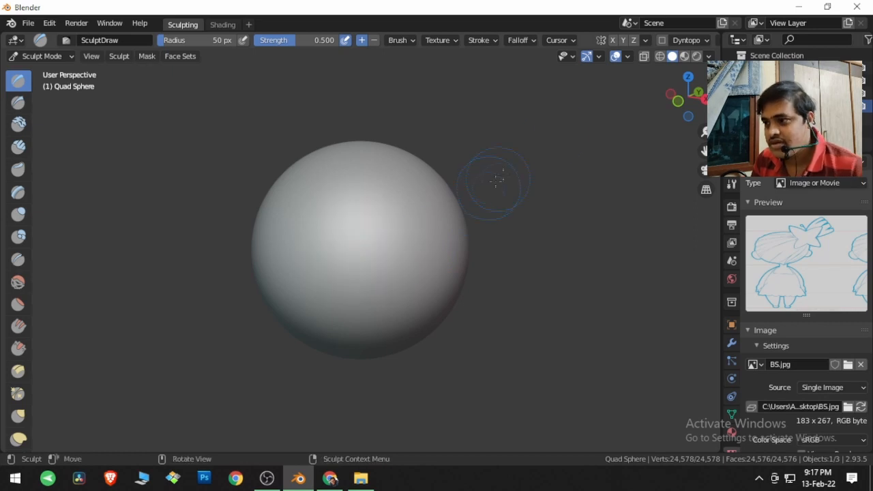
Step: Enable dynamic topology for the sphere, keeping the detail size at 12
click(662, 41)
click(704, 41)
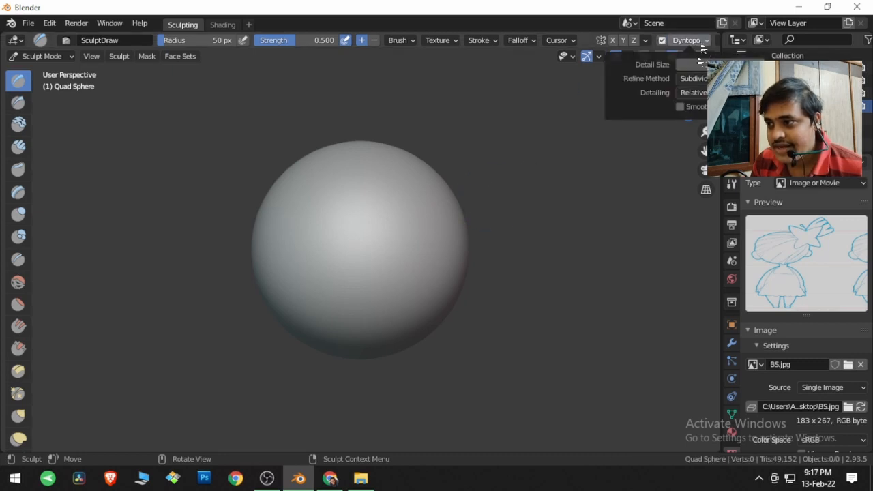
click(716, 65)
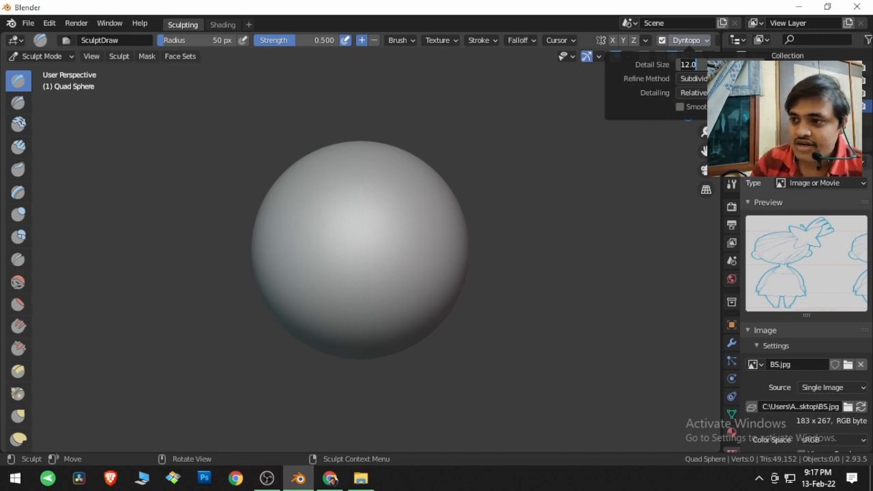
key(Return)
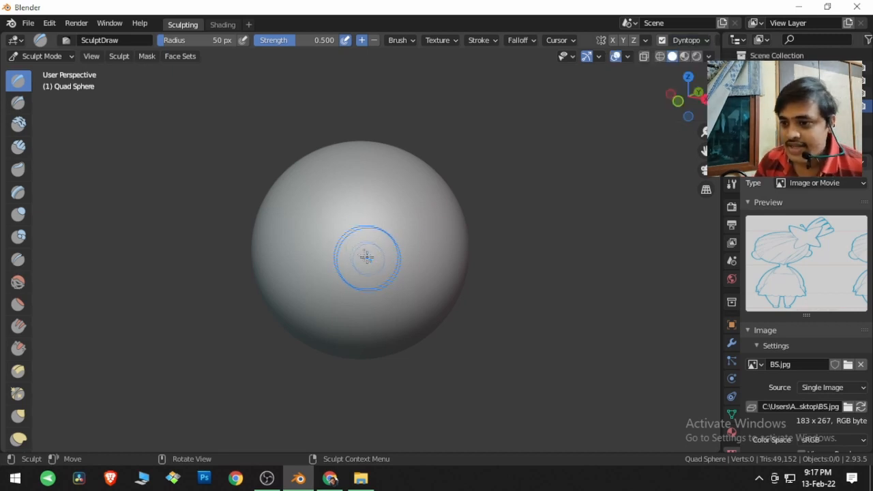
Step: Sculpt the BS.jpg drawing onto the middle of the sphere's front with a short stroke and inspect it up close
mouse_move(362, 232)
mouse_down()
mouse_move(354, 238)
mouse_move(372, 265)
mouse_move(361, 230)
mouse_move(370, 272)
mouse_move(395, 262)
mouse_move(378, 287)
mouse_move(385, 276)
mouse_up()
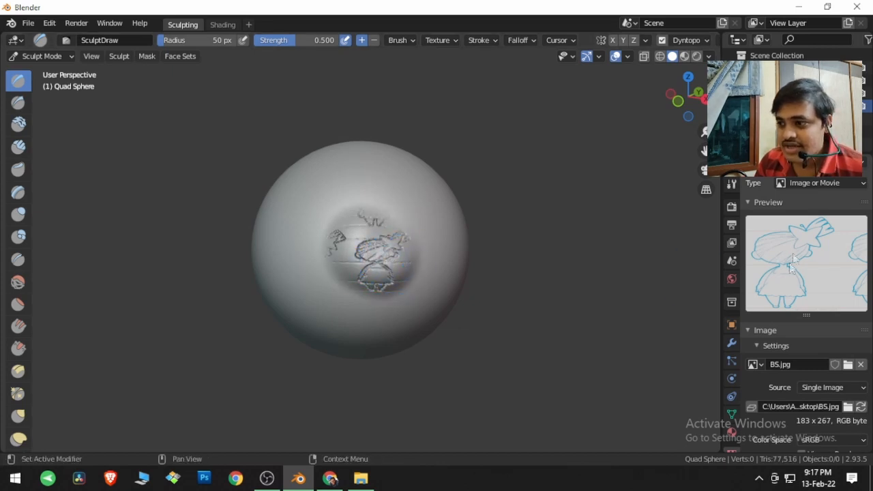
scroll(477, 321, up, 6)
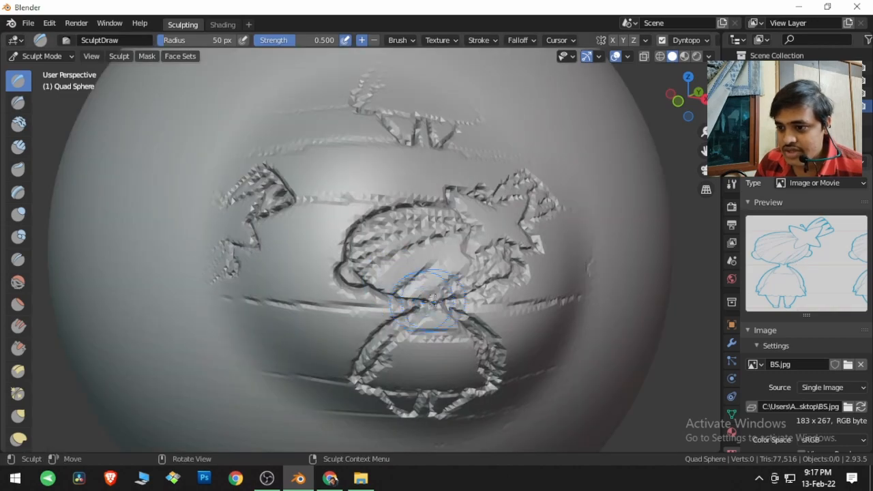
mouse_move(480, 321)
middle_down()
mouse_move(518, 319)
mouse_move(431, 318)
mouse_move(480, 307)
middle_up()
scroll(480, 306, down, 5)
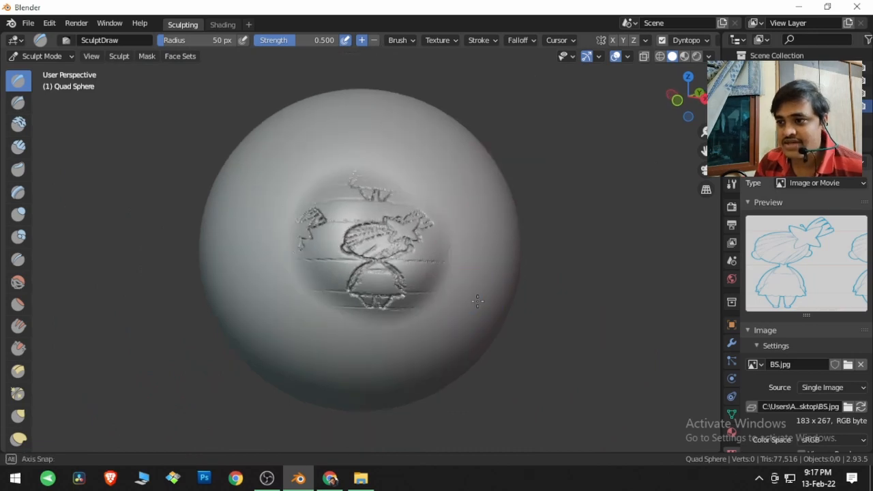
Step: Add a second, empty texture to the SculptDraw brush
click(447, 43)
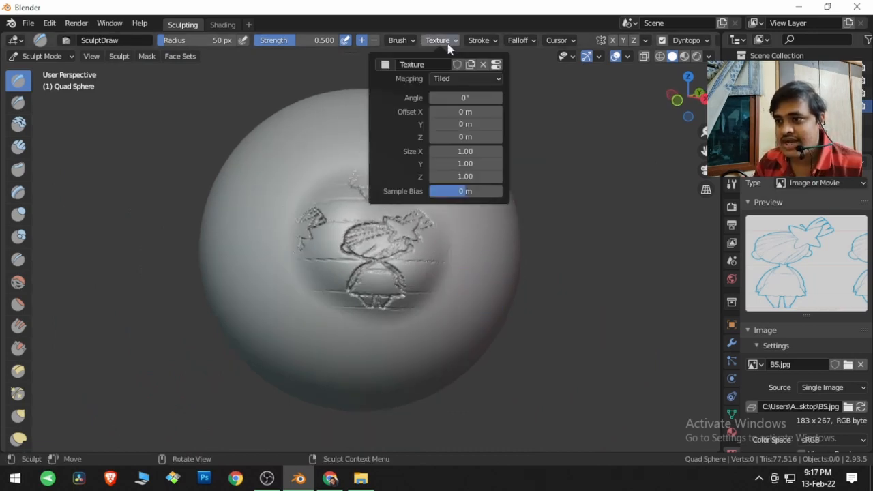
click(386, 65)
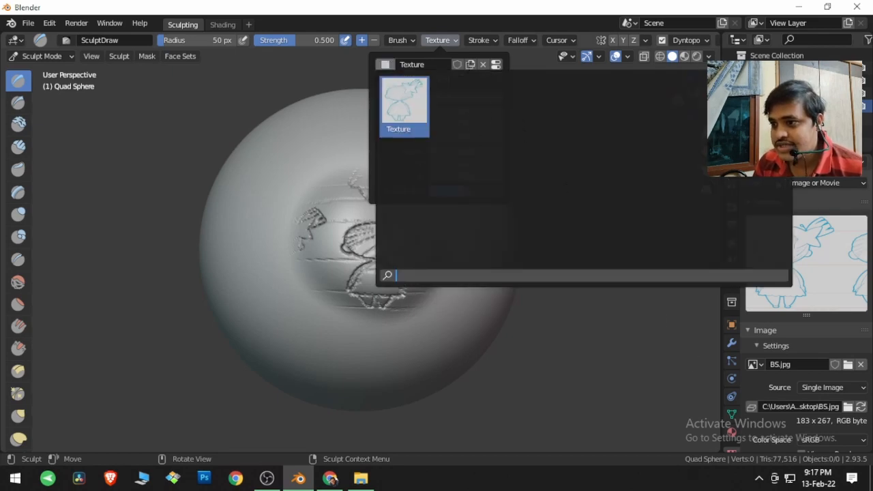
key(Escape)
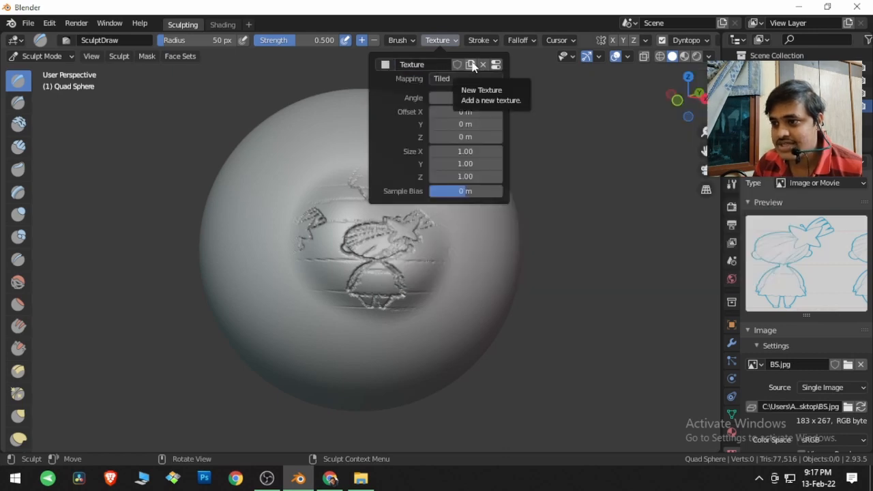
click(470, 64)
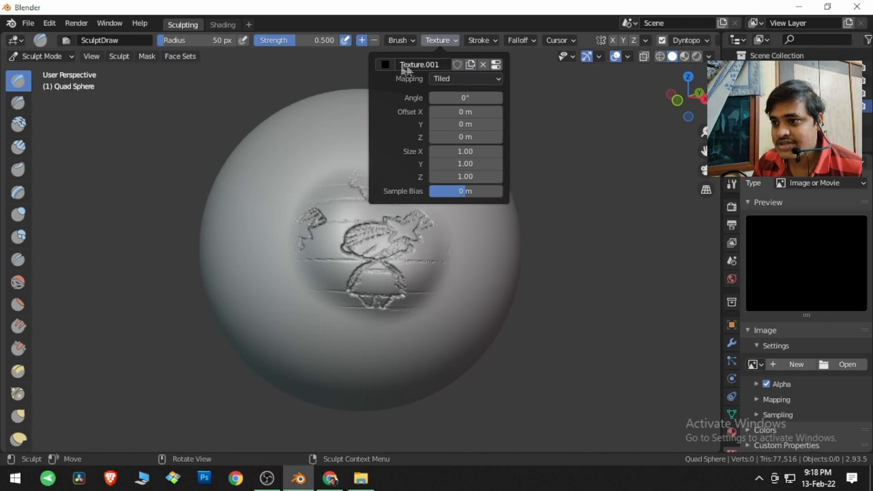
click(385, 64)
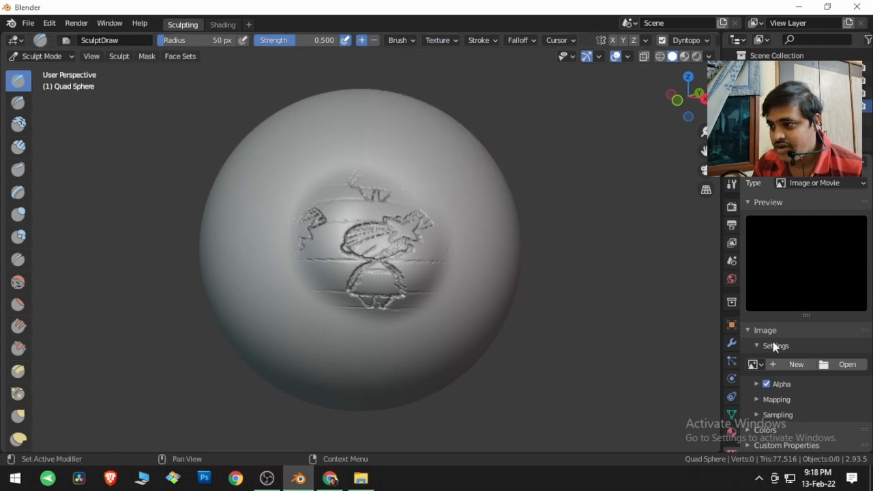
Step: Load dm_scale2.jpg from the Desktop folder into the new brush texture and turn the sphere to an unsculpted area
scroll(735, 446, down, 1)
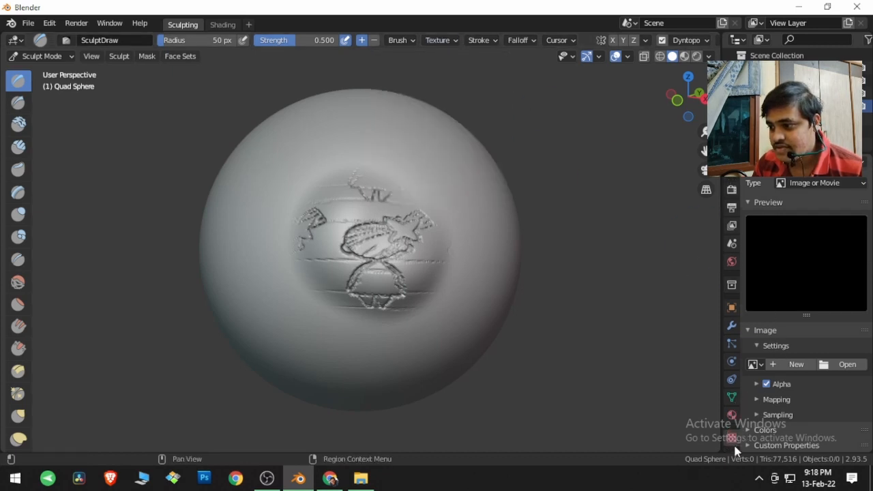
click(846, 364)
scroll(590, 300, down, 5)
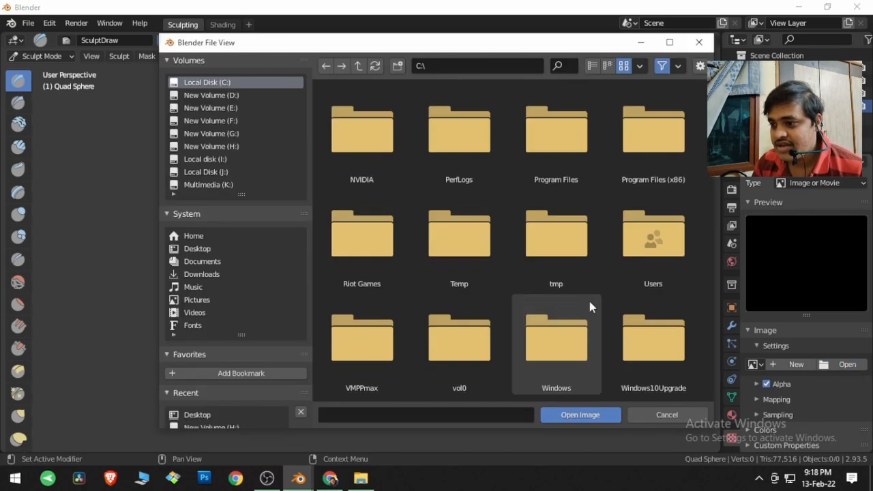
click(225, 248)
scroll(433, 305, down, 5)
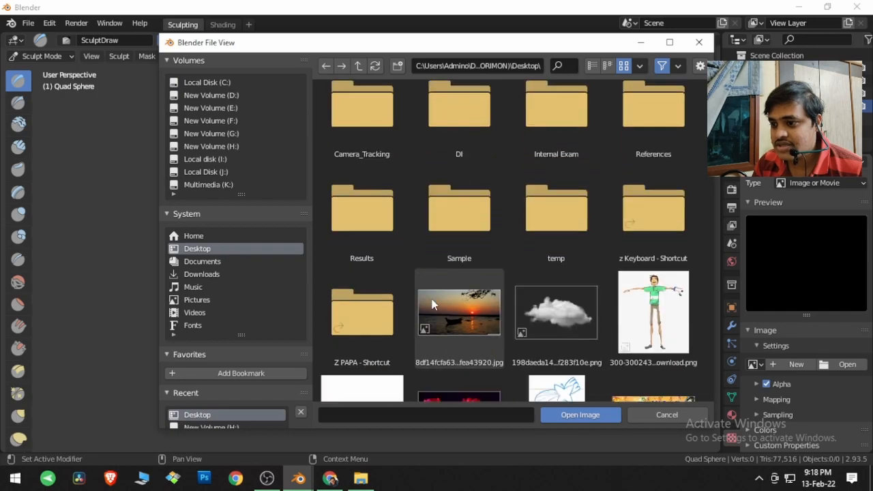
scroll(432, 304, down, 8)
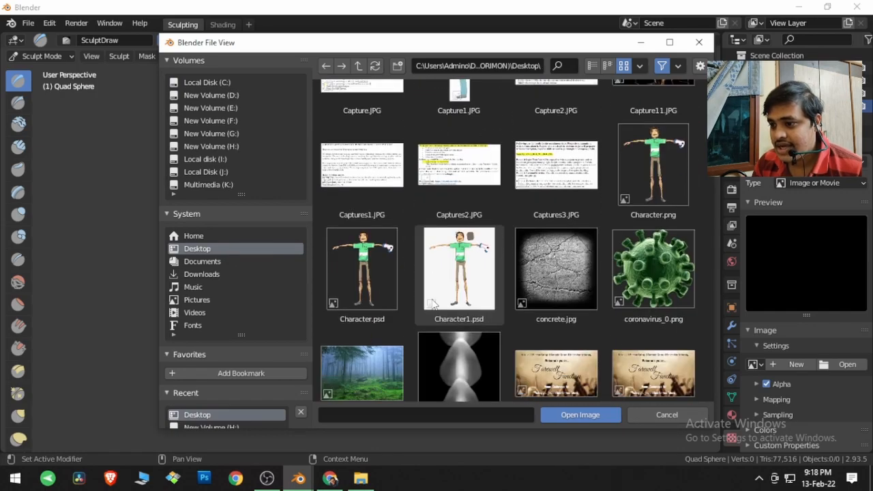
scroll(432, 305, down, 2)
click(458, 171)
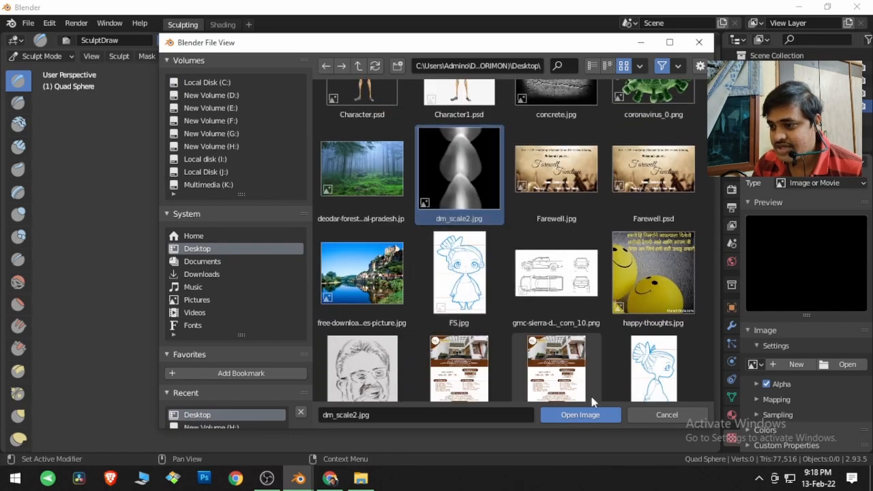
click(579, 414)
middle_drag(452, 273, 397, 272)
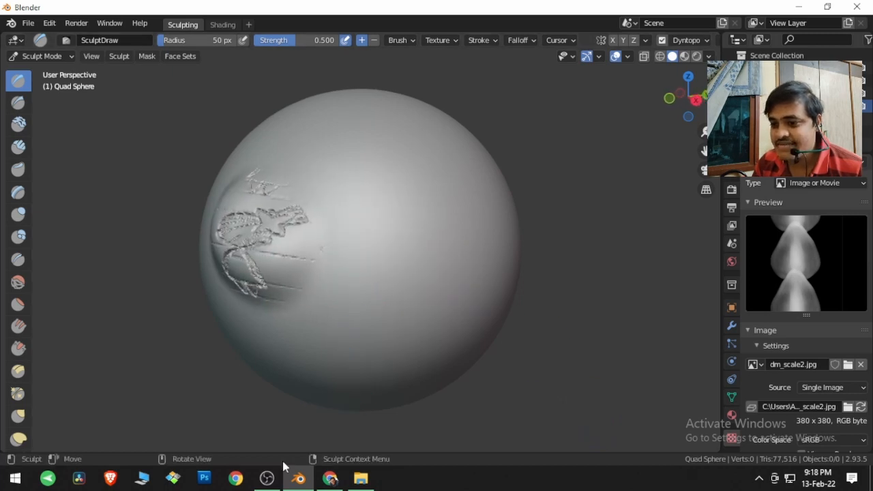
Step: Switch to Chrome and look through the Google image results for "zbrush alpha brushes"
mouse_move(337, 477)
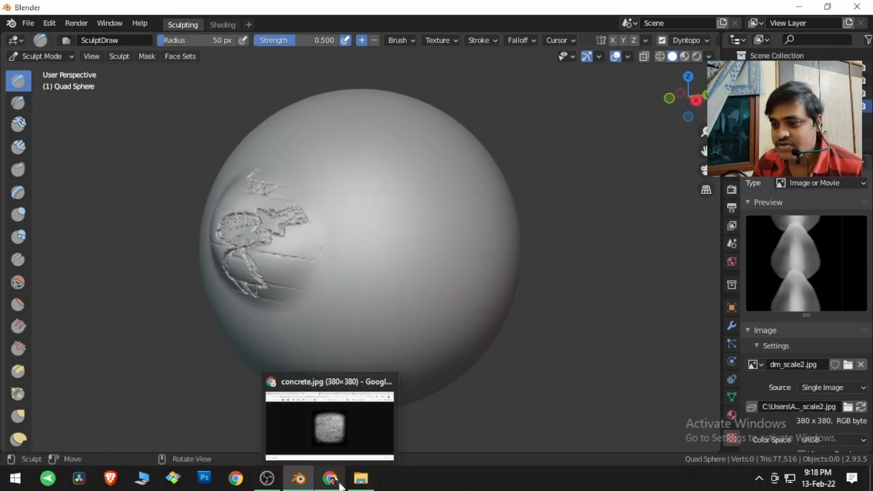
click(335, 452)
click(155, 7)
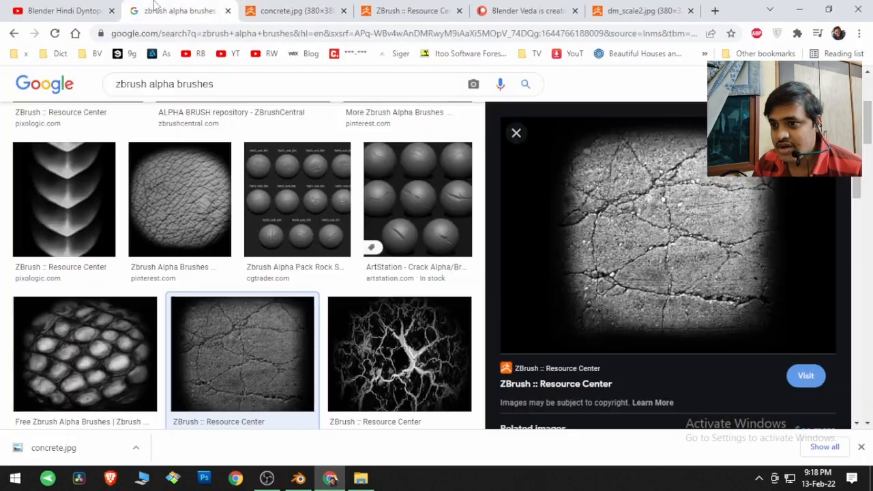
scroll(218, 171, up, 2)
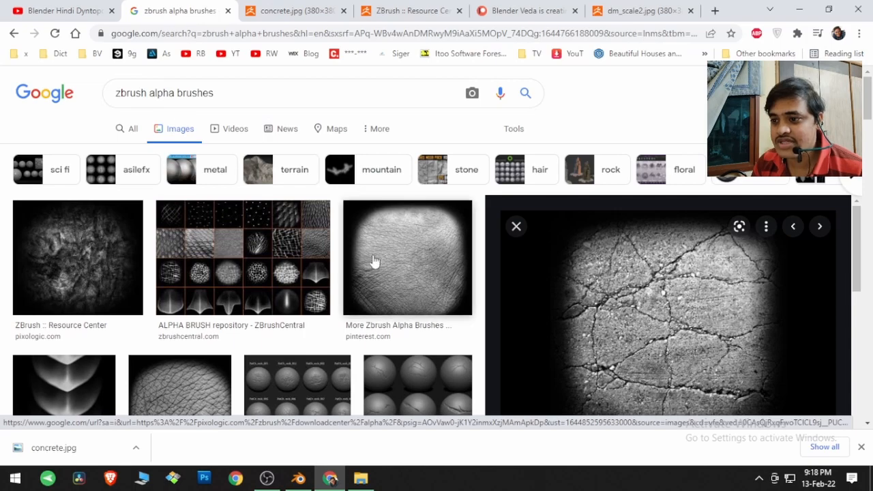
Step: Find the round scale-skin alpha from Pinterest in the image results and open its full image in a new tab
scroll(402, 278, down, 1)
scroll(402, 278, down, 4)
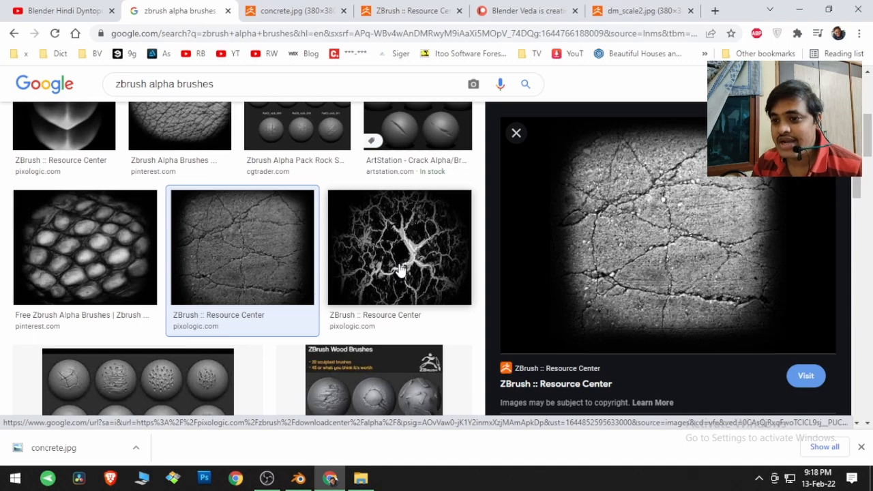
click(80, 260)
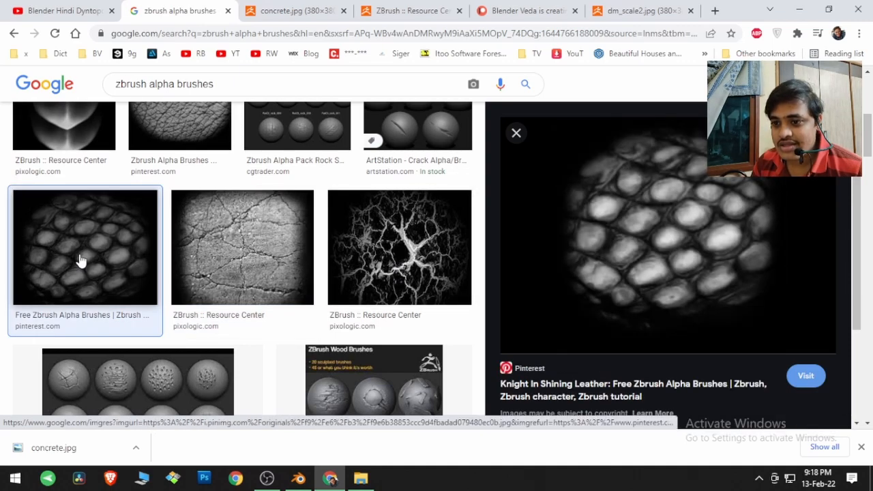
right_click(668, 257)
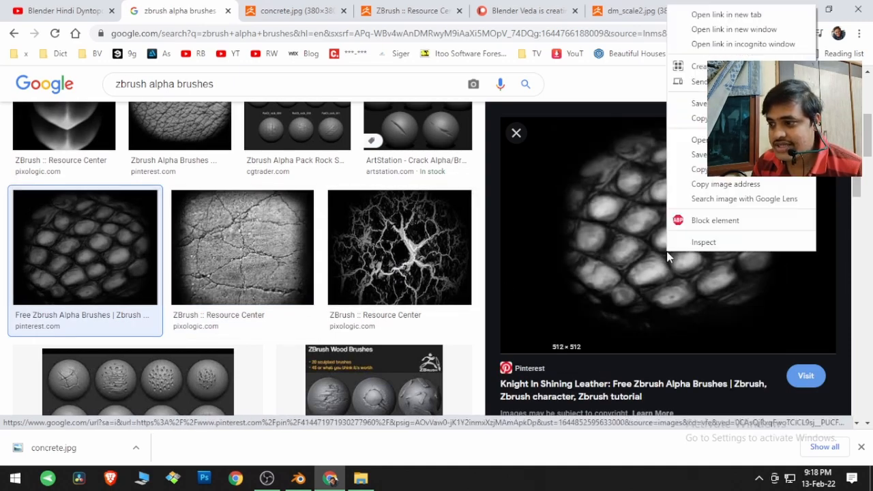
click(703, 140)
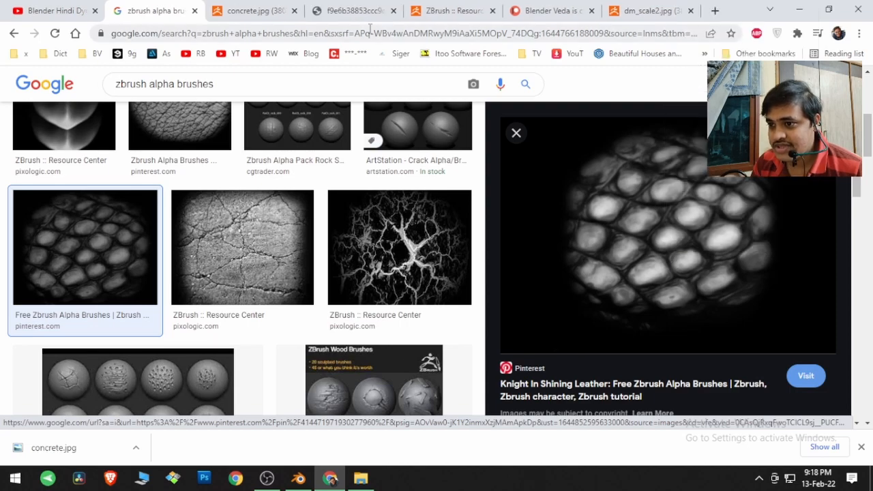
Step: Save the scale-skin alpha image to the Desktop under its suggested file name f9e6b38853ccc9d4fbadad079480ec0b
click(360, 10)
right_click(463, 194)
click(491, 218)
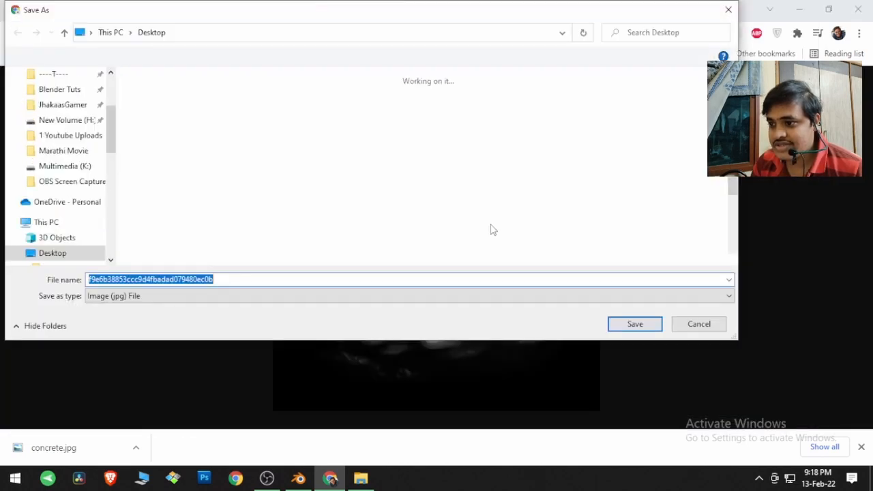
click(649, 326)
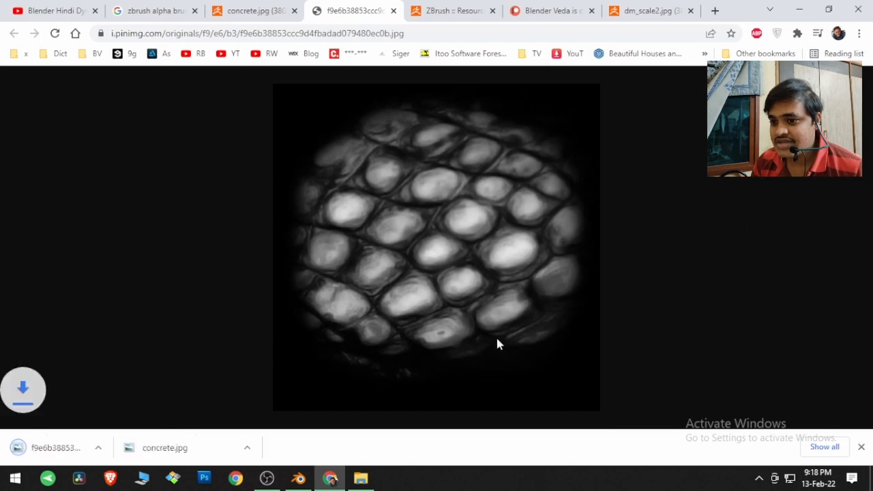
Step: Switch to Blender and sculpt the dm_scale2.jpg pattern as a vertical column on the unsculpted side of the sphere
click(297, 479)
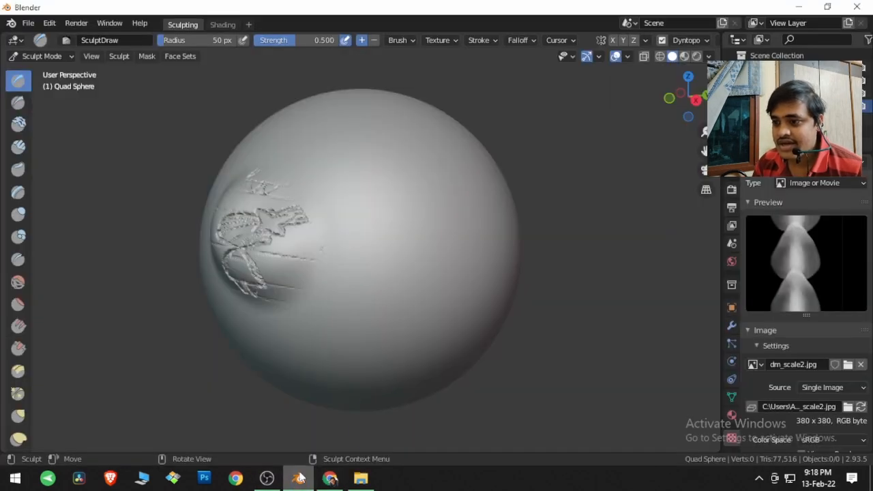
click(450, 40)
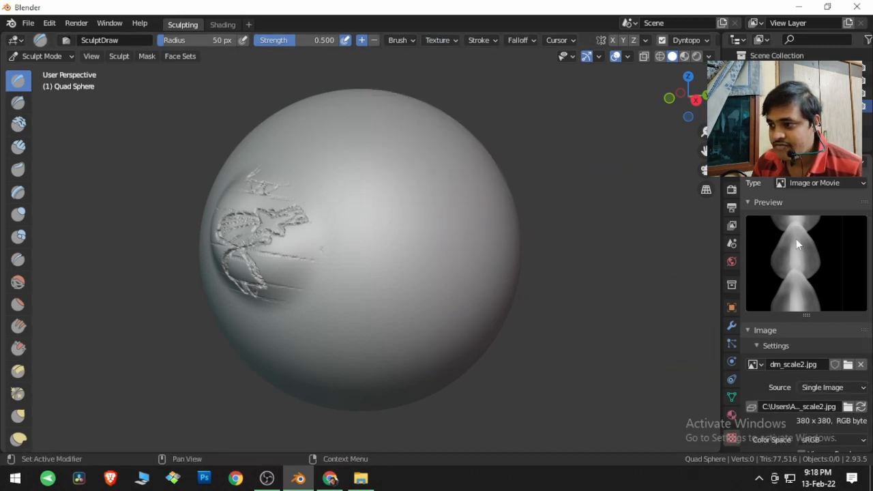
mouse_move(364, 228)
mouse_down()
mouse_move(373, 280)
mouse_move(382, 205)
mouse_move(385, 310)
mouse_move(390, 205)
mouse_move(393, 296)
mouse_move(402, 271)
mouse_up()
mouse_move(491, 268)
middle_down()
mouse_move(440, 273)
mouse_move(448, 269)
middle_up()
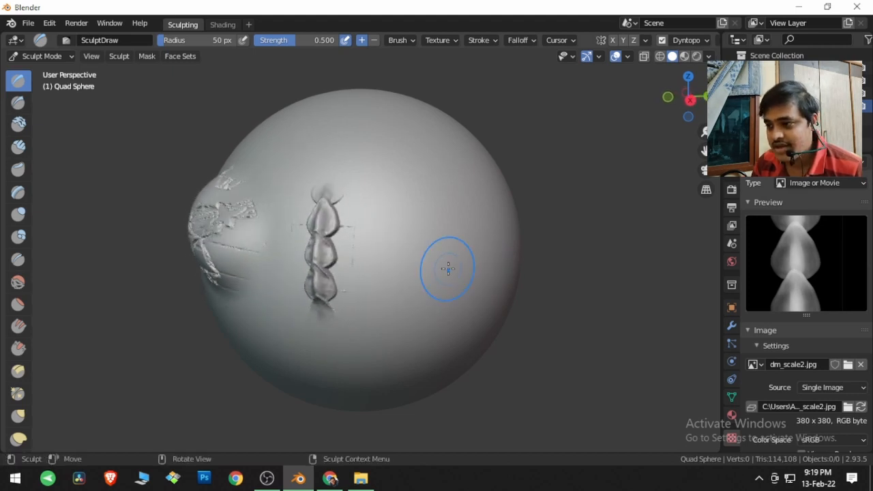
Step: Add another new texture to the SculptDraw brush and browse the Desktop folder for its image
click(427, 41)
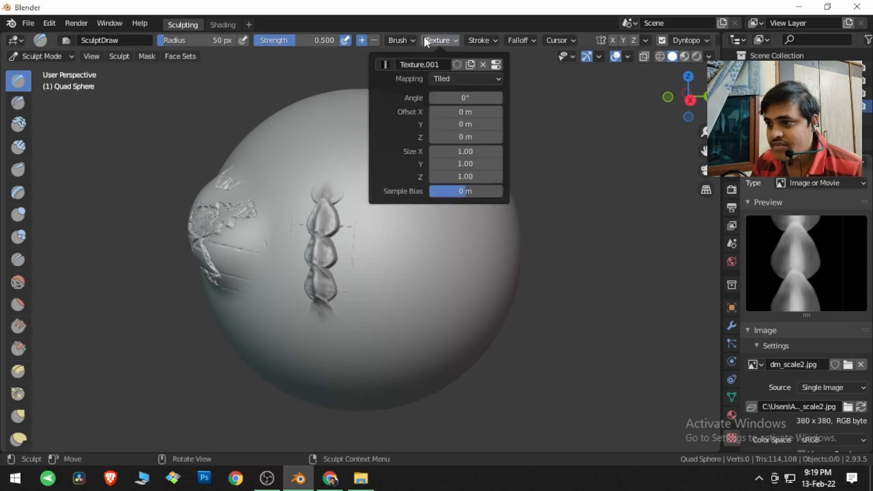
click(470, 65)
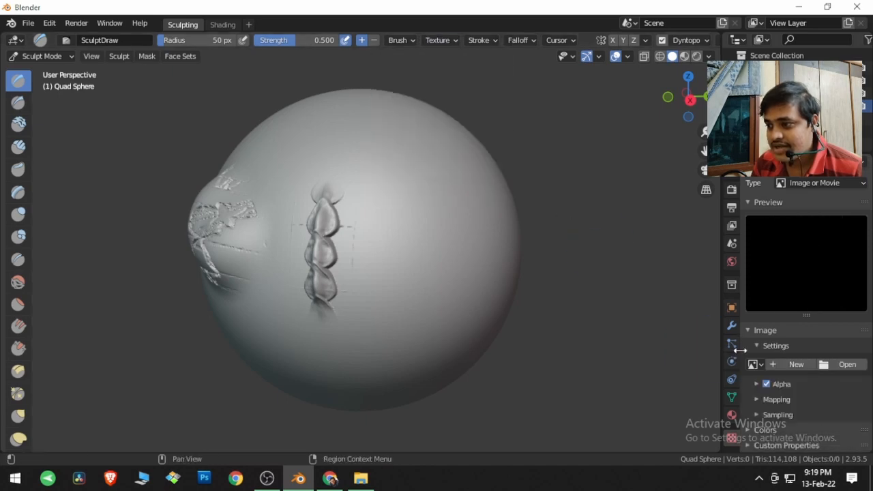
click(845, 364)
scroll(362, 286, down, 1)
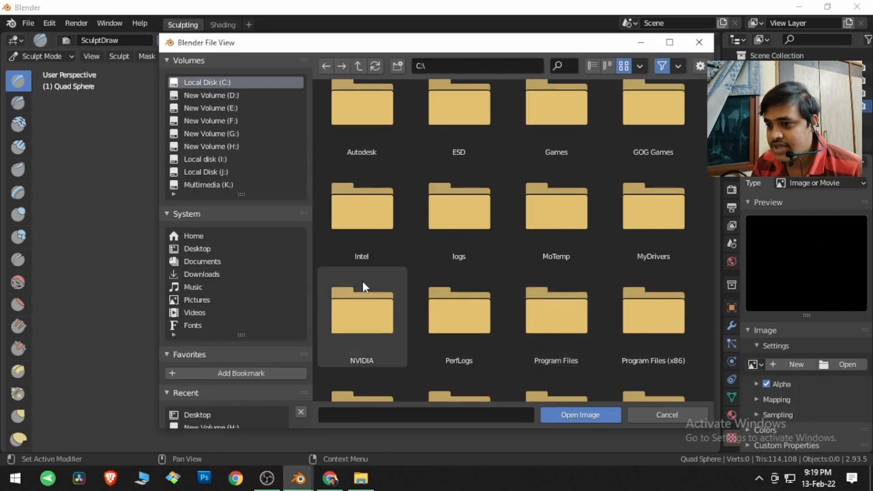
click(244, 249)
scroll(456, 313, down, 15)
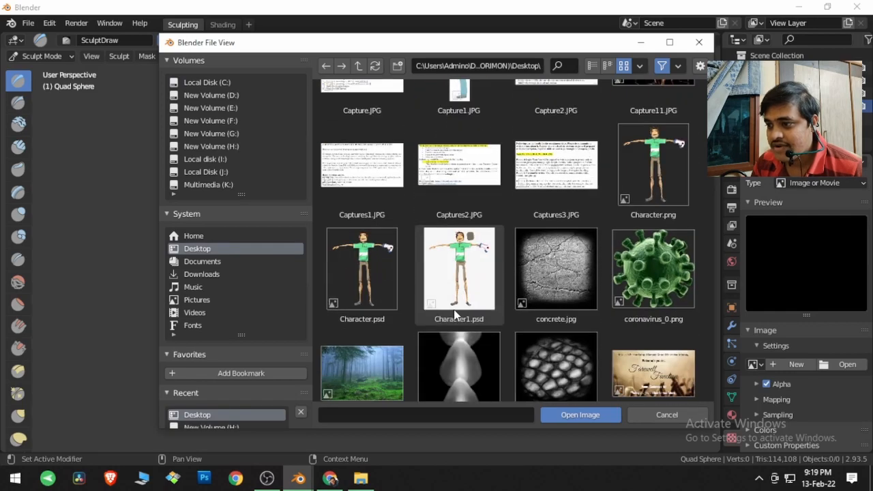
Step: Load f9e6b38853ccc9d4fbadad079480ec0b.jpg into the new texture and sculpt it with a short stroke beside the column of scales
scroll(455, 314, down, 5)
click(571, 262)
click(591, 415)
mouse_move(405, 220)
mouse_down()
mouse_move(387, 225)
mouse_move(431, 258)
mouse_move(397, 248)
mouse_move(396, 269)
mouse_up()
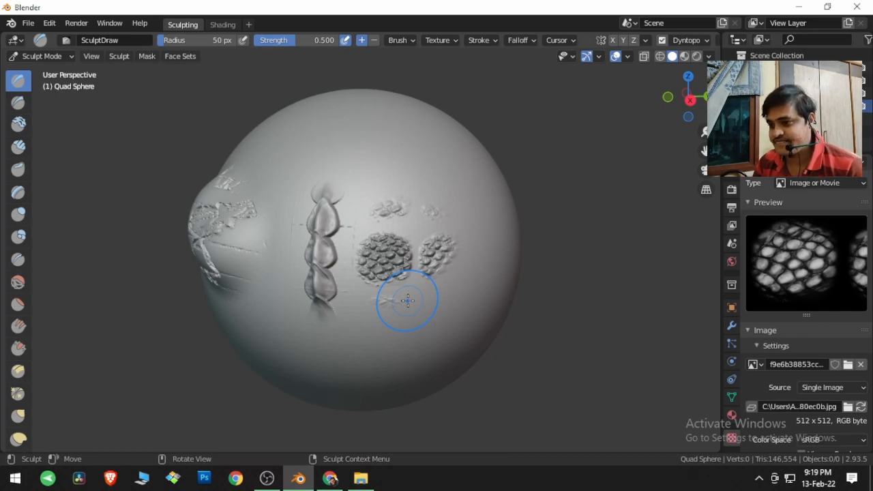
Step: Set the brush texture's mapping to View Plane and turn the sphere to an unsculpted area
click(447, 40)
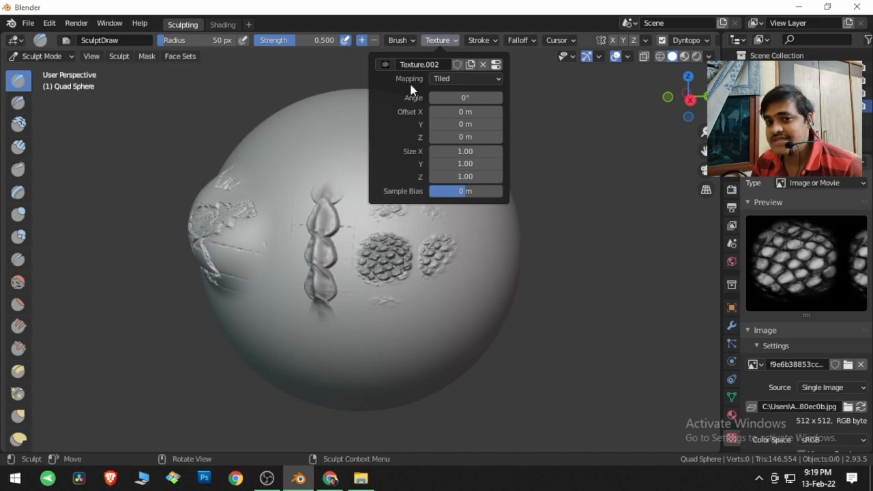
click(463, 80)
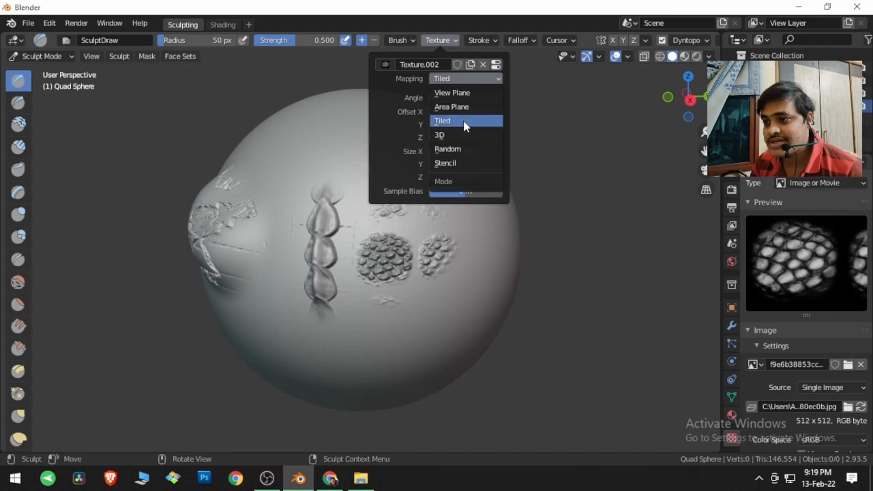
click(454, 94)
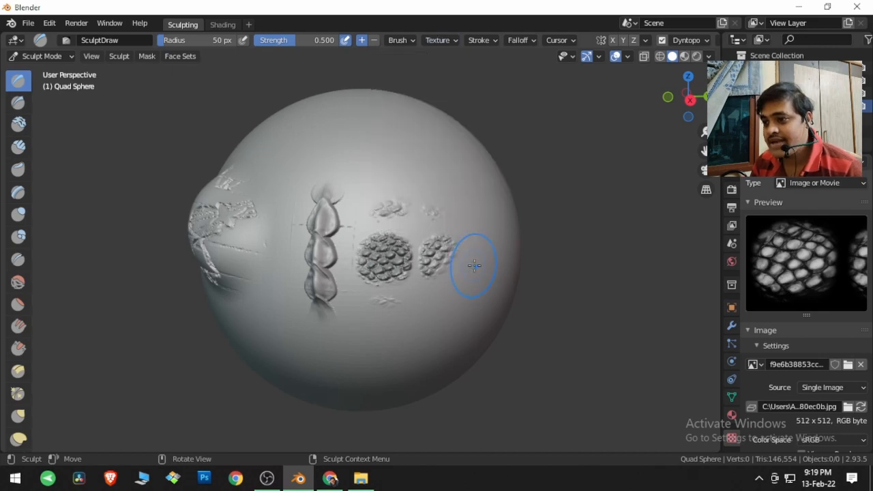
middle_drag(449, 268, 422, 268)
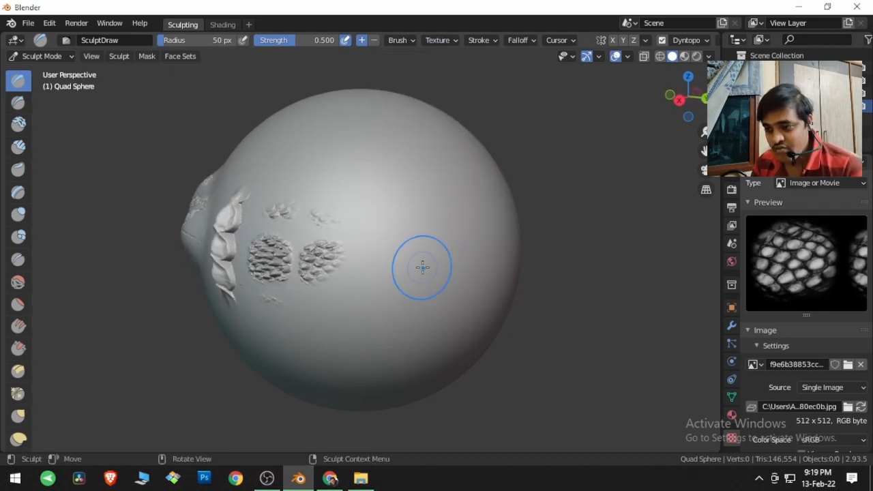
Step: Undo a first trial stroke of the scale pattern and stamp it in several single dabs around the sphere's middle
drag(419, 265, 406, 266)
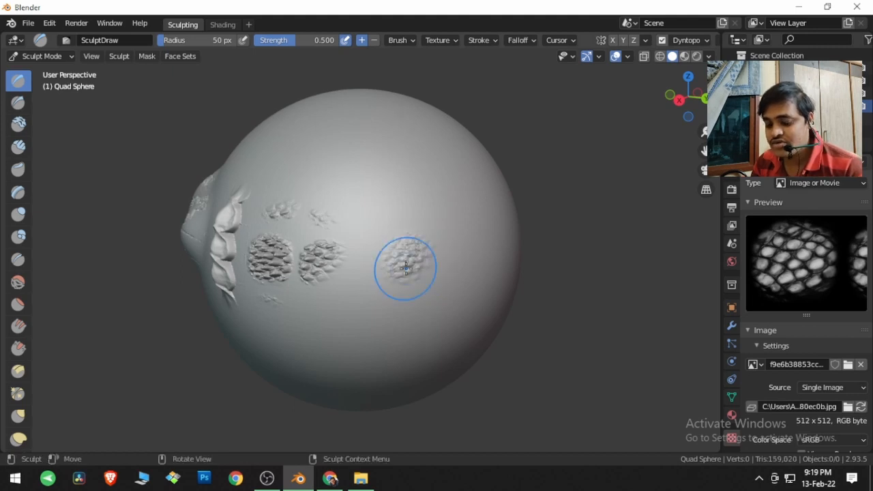
key(ctrl+z)
click(410, 251)
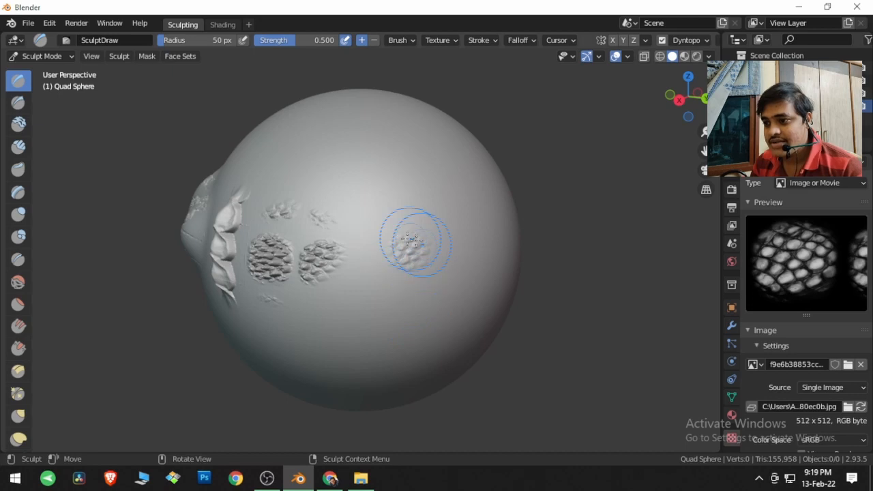
middle_drag(445, 284, 409, 279)
click(379, 244)
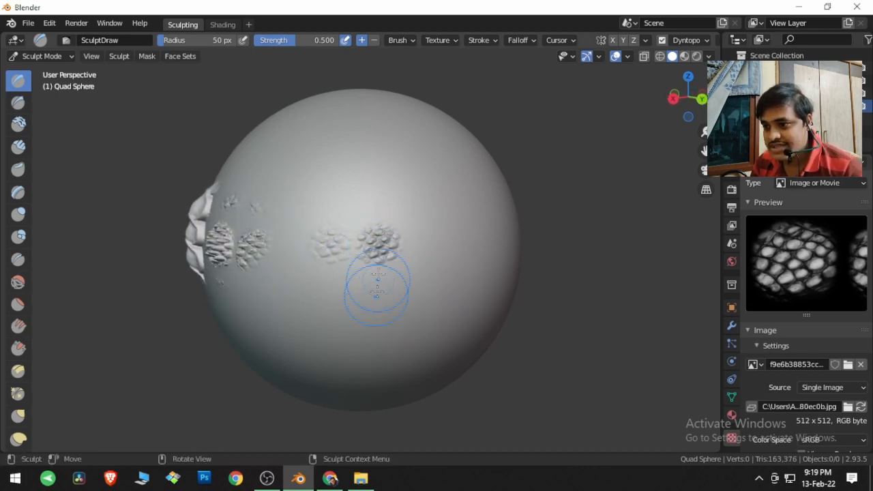
click(383, 223)
click(383, 223)
click(350, 221)
click(350, 221)
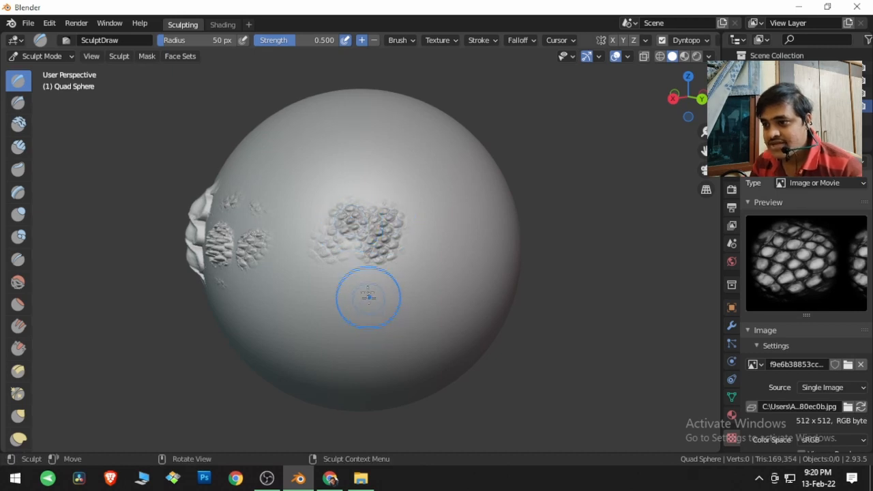
click(360, 285)
click(317, 284)
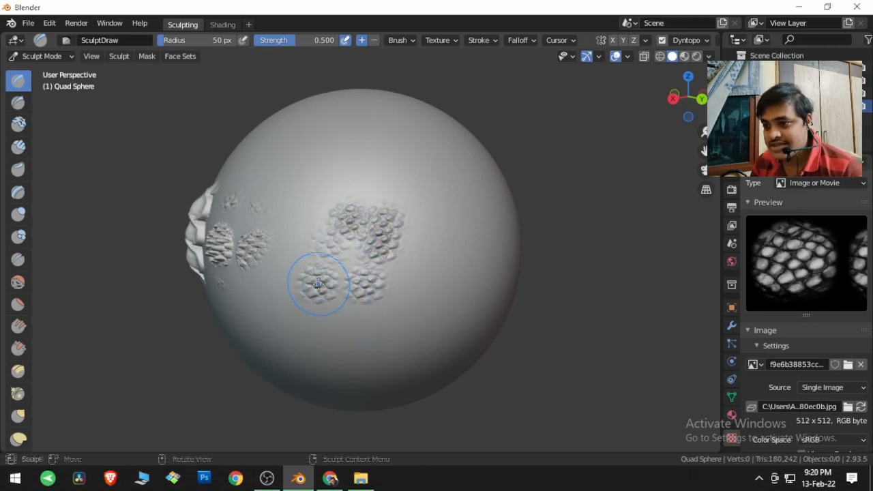
Step: Set the texture mapping to Area Plane and stamp three separate scale patches in a row out to the sphere's edge
click(440, 42)
click(459, 79)
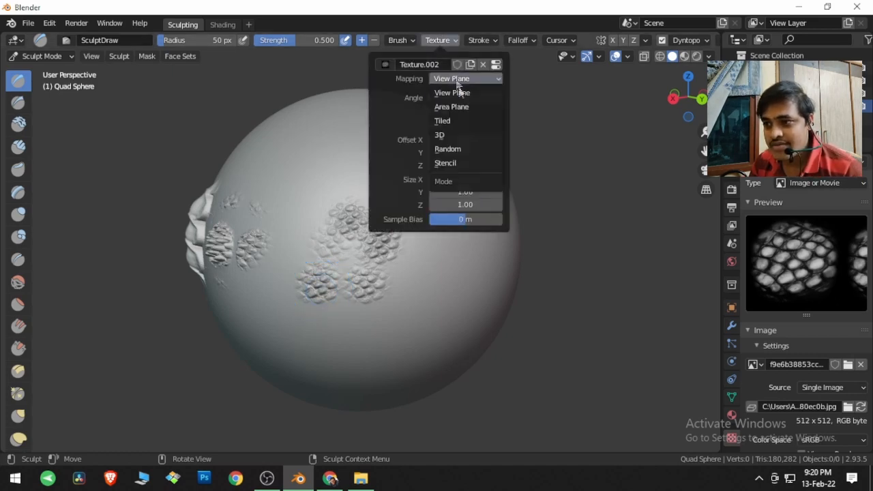
click(463, 107)
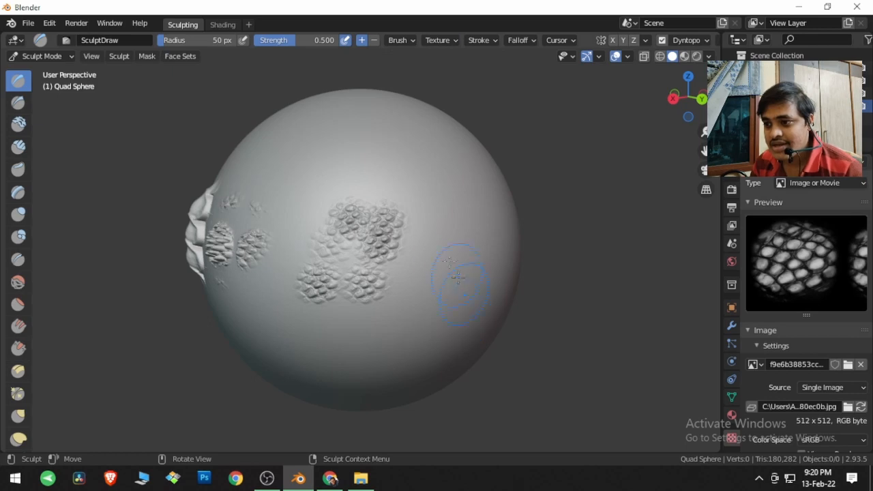
click(432, 223)
click(483, 229)
click(510, 235)
mouse_move(511, 304)
middle_down()
mouse_move(409, 307)
mouse_move(497, 300)
middle_up()
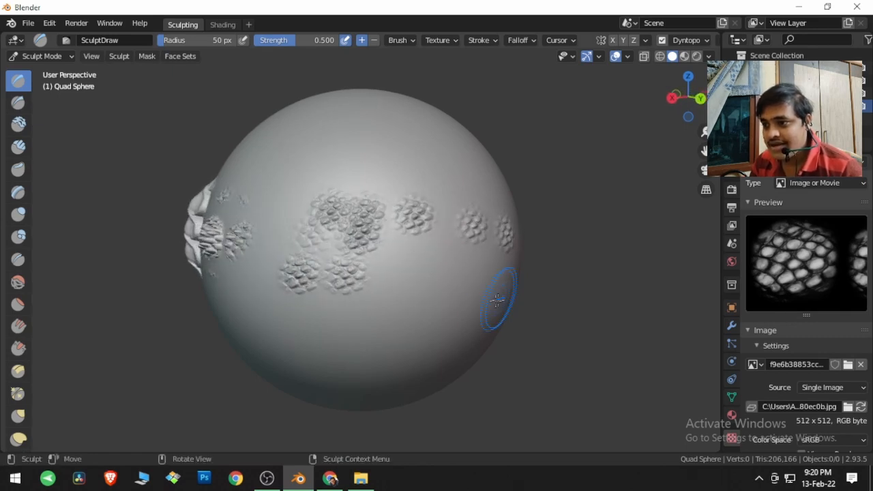
Step: Return the texture mapping to View Plane, stamp below the outermost patch at the sphere's edge and view the stamp head-on
click(437, 40)
click(447, 78)
click(450, 94)
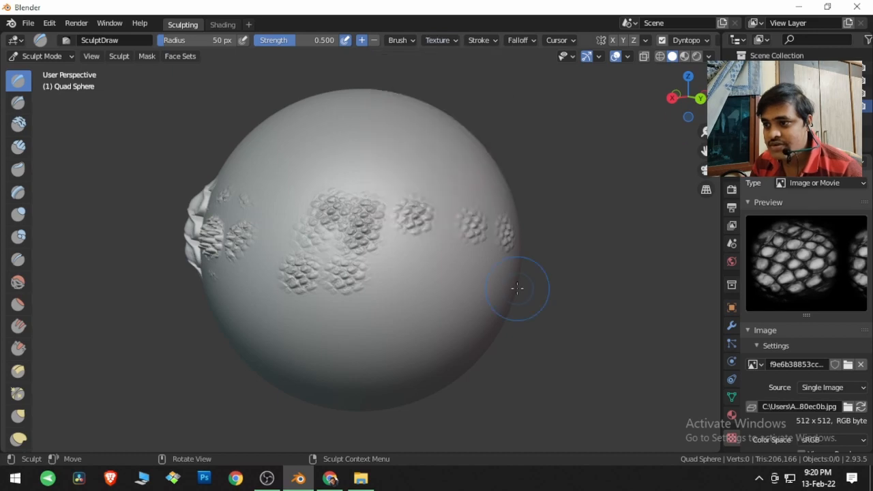
click(513, 276)
middle_drag(511, 318, 442, 321)
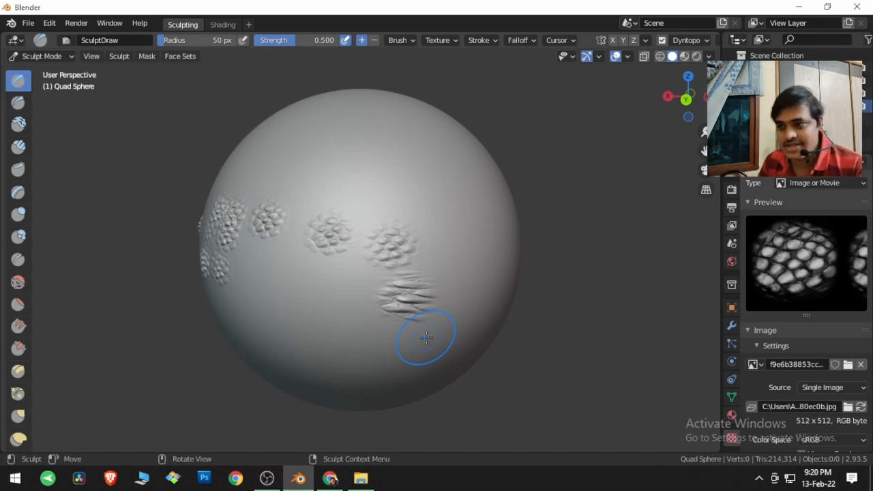
click(440, 40)
click(456, 78)
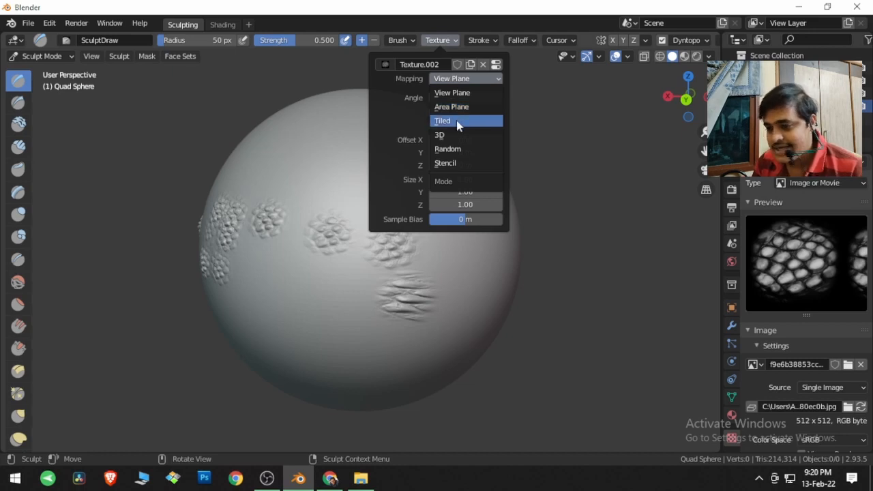
middle_drag(343, 289, 454, 279)
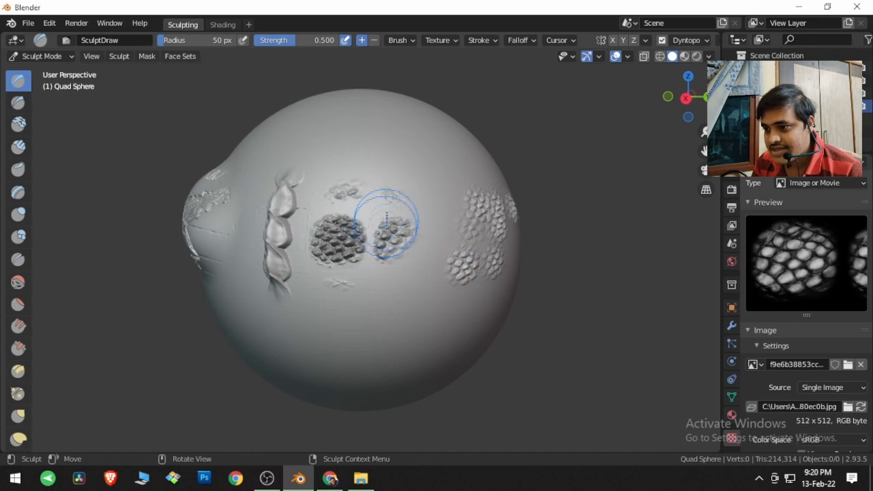
middle_drag(444, 243, 263, 253)
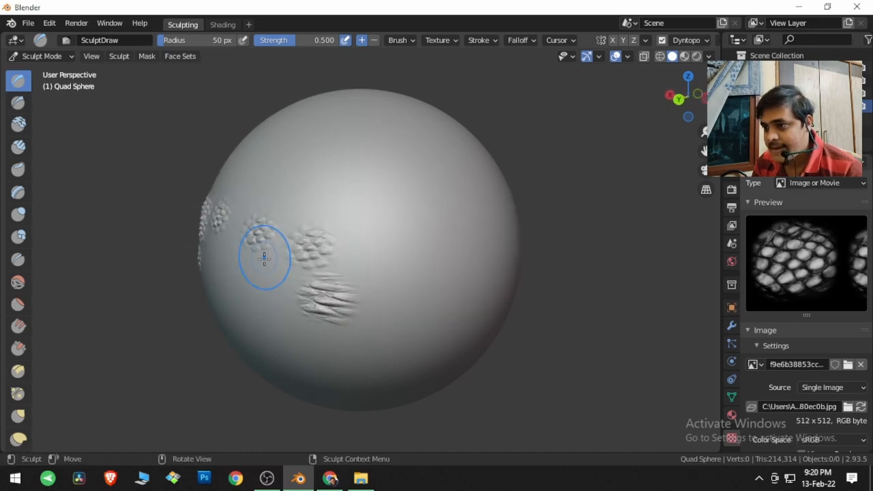
Step: Try the 3D mapping for the brush texture and change the mapping to Random
click(440, 40)
click(454, 82)
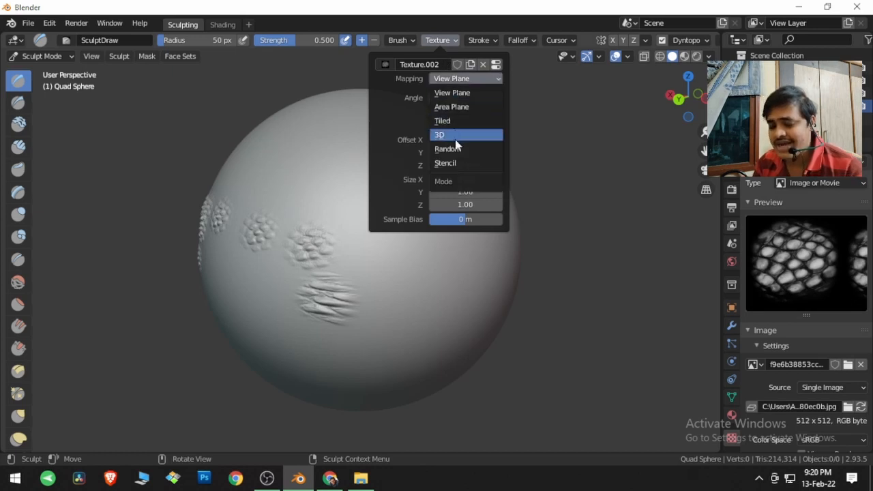
click(456, 139)
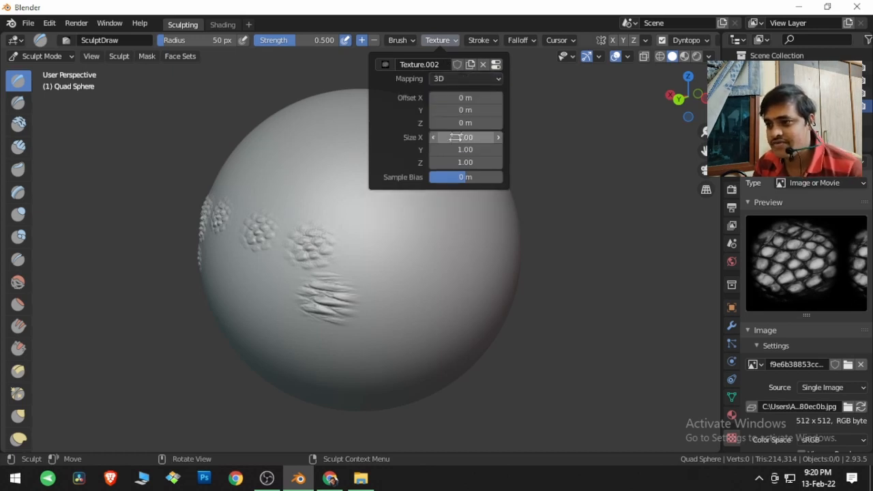
click(468, 78)
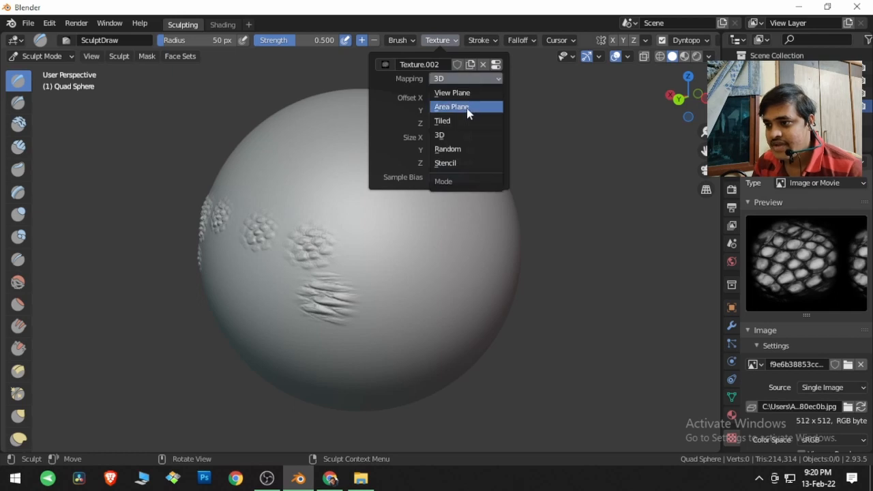
click(463, 150)
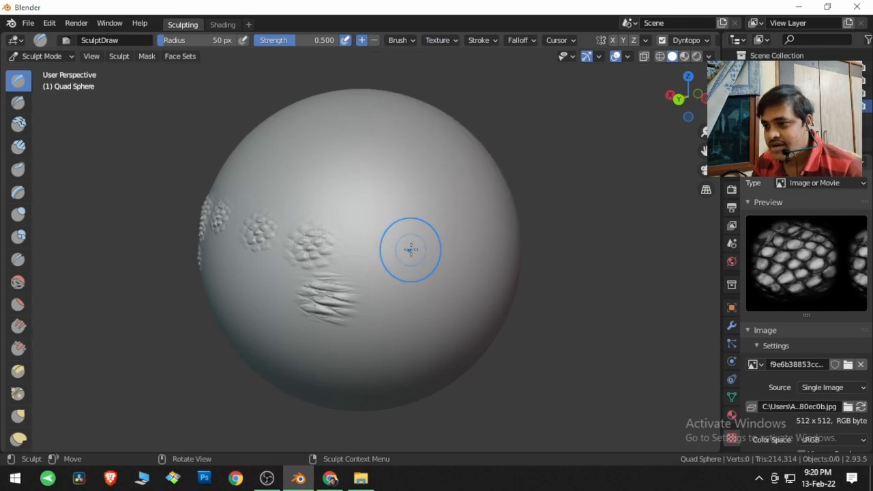
Step: Stamp five single dabs of the scale pattern with the Random mapping around the middle of the sphere
click(409, 248)
click(451, 245)
click(421, 215)
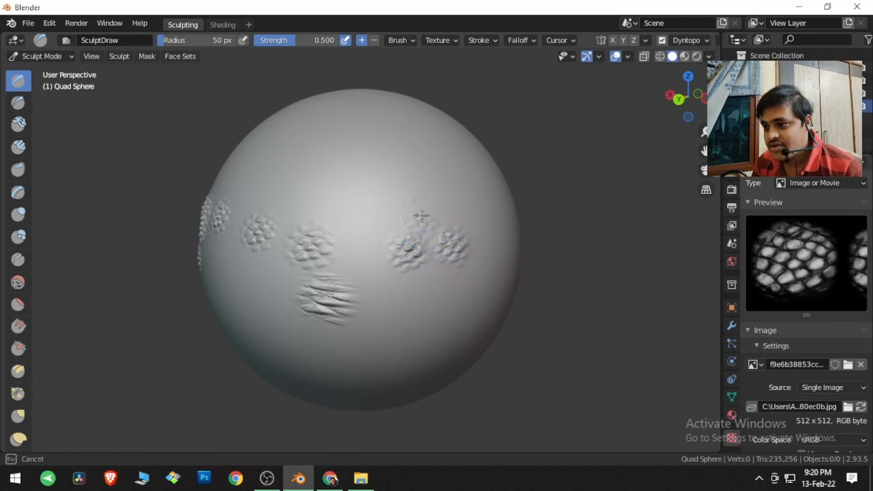
click(353, 206)
click(358, 233)
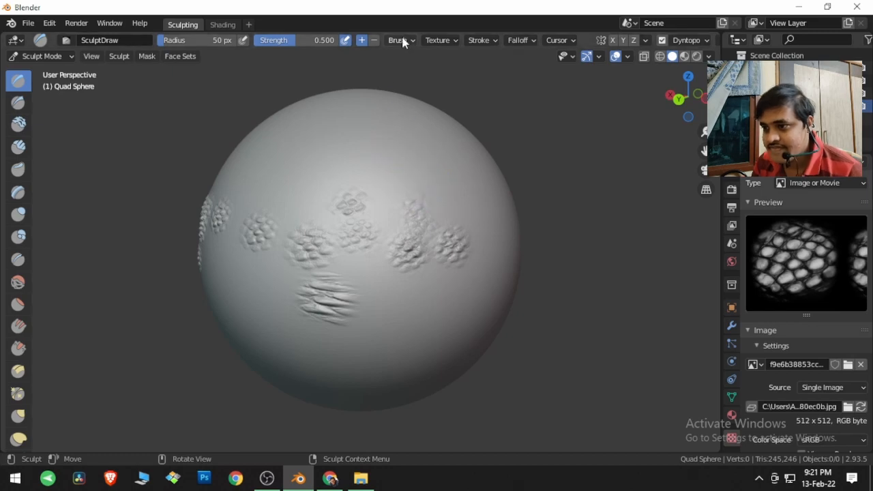
Step: Set the brush texture mapping to Stencil and match the stencil to the image's aspect ratio
click(431, 41)
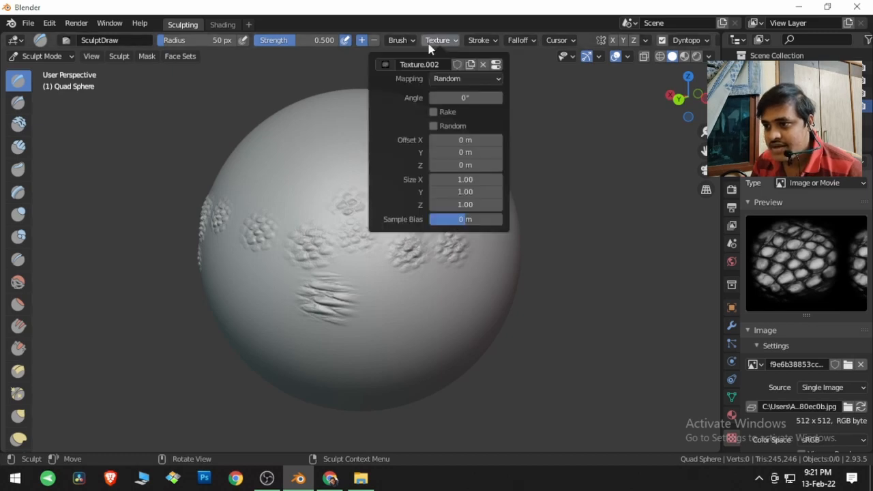
click(453, 80)
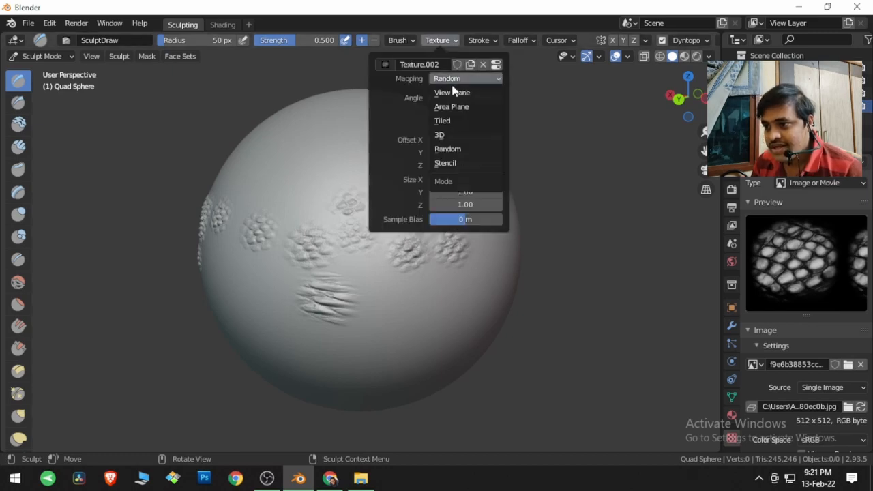
click(463, 163)
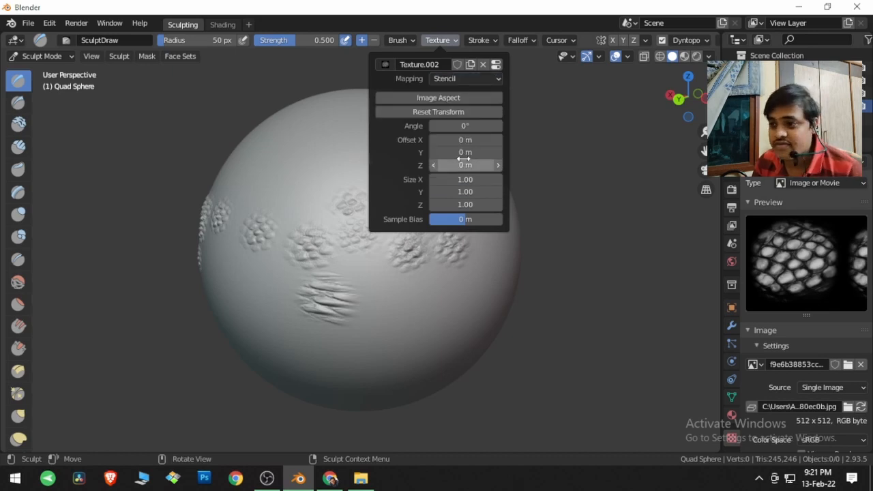
click(463, 97)
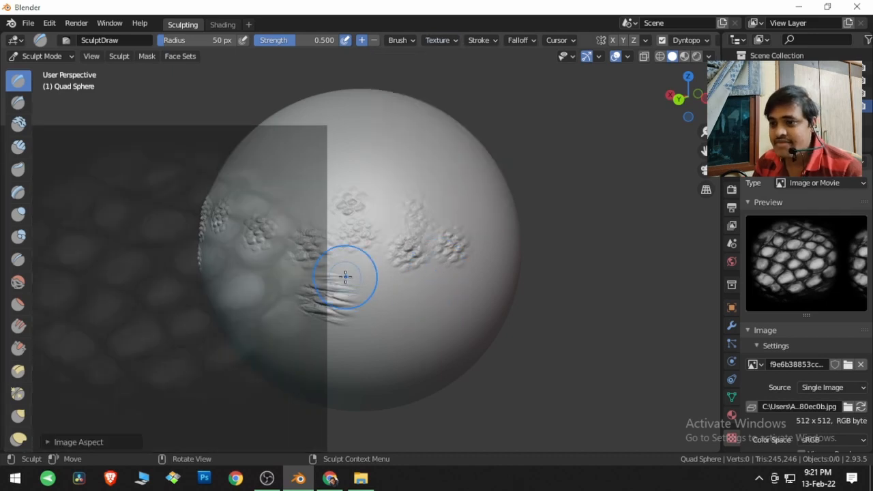
Step: Turn to a clean side of the sphere, centre the stencil on it, shrink it and tilt it slightly
mouse_move(550, 281)
shift+middle_down()
mouse_move(503, 275)
mouse_move(419, 293)
shift+middle_up()
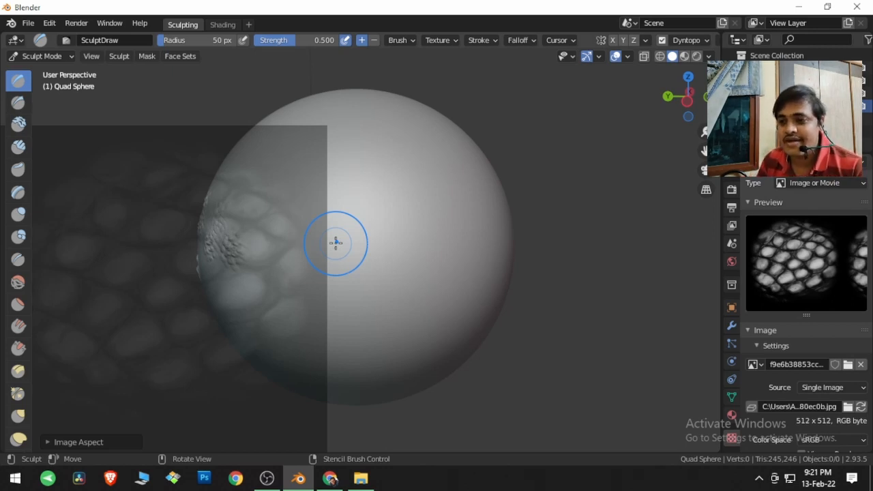
mouse_move(354, 242)
right_down()
mouse_move(483, 201)
mouse_move(569, 197)
mouse_move(492, 188)
mouse_move(556, 208)
right_up()
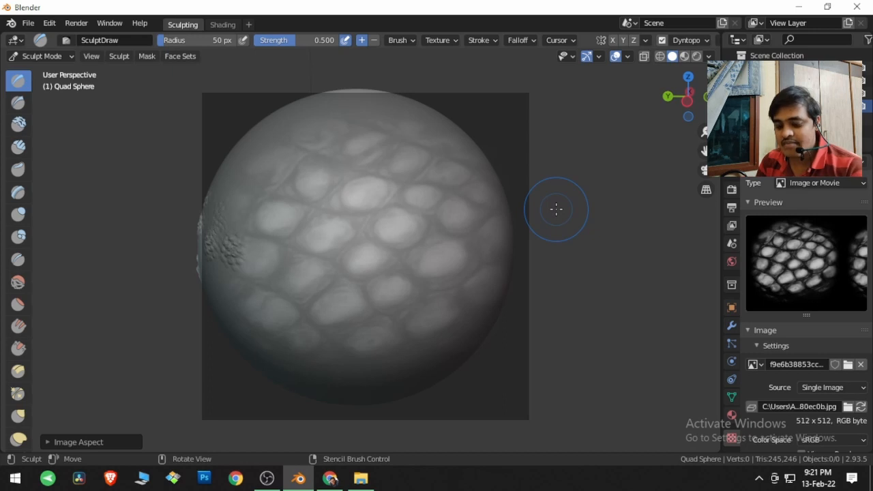
shift+right_drag(555, 210, 415, 239)
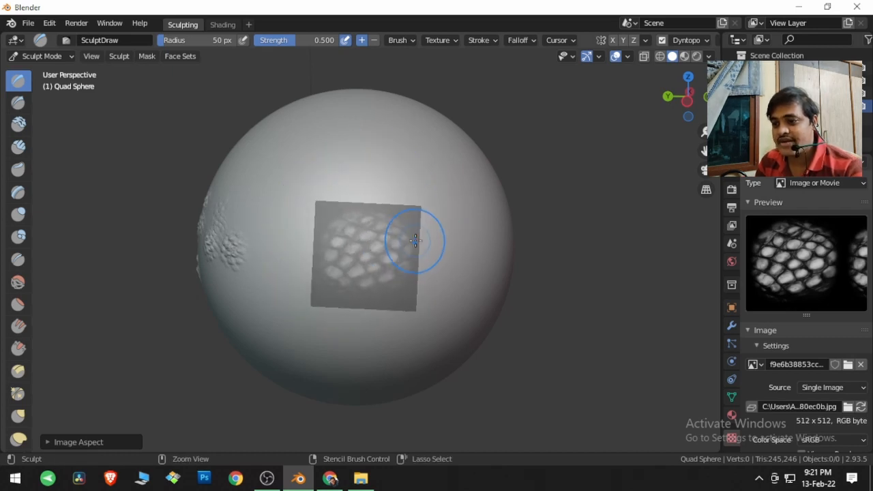
Step: Paint the scale pattern onto the sphere through the stencil and move the stencil clear of the patch to inspect the relief
scroll(415, 239, up, 3)
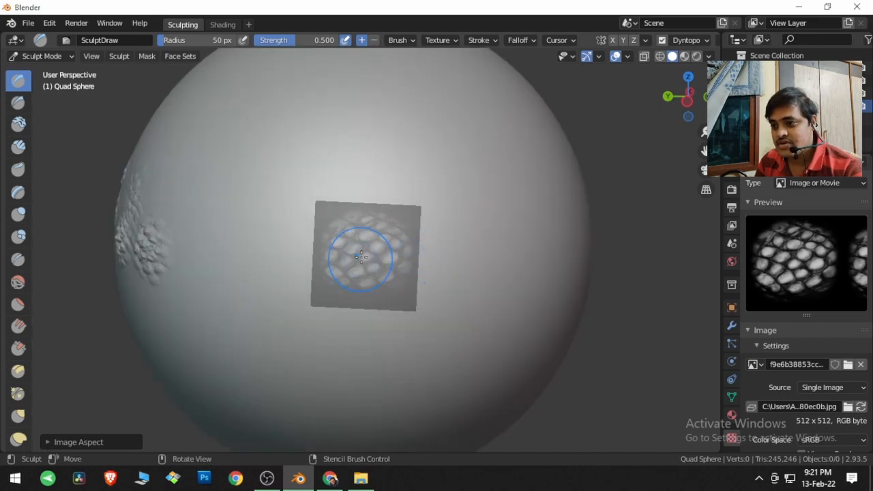
mouse_move(372, 247)
mouse_down()
mouse_move(342, 244)
mouse_move(362, 239)
mouse_up()
mouse_move(436, 306)
shift+right_down()
mouse_move(655, 293)
mouse_move(596, 308)
shift+right_up()
right_drag(410, 325, 432, 321)
scroll(422, 318, up, 7)
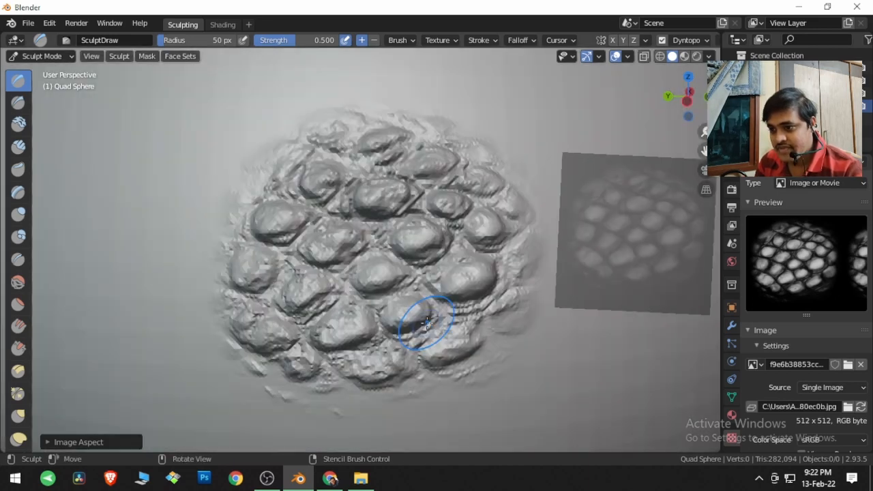
mouse_move(415, 336)
middle_down()
mouse_move(431, 311)
mouse_move(423, 337)
middle_up()
scroll(423, 325, down, 5)
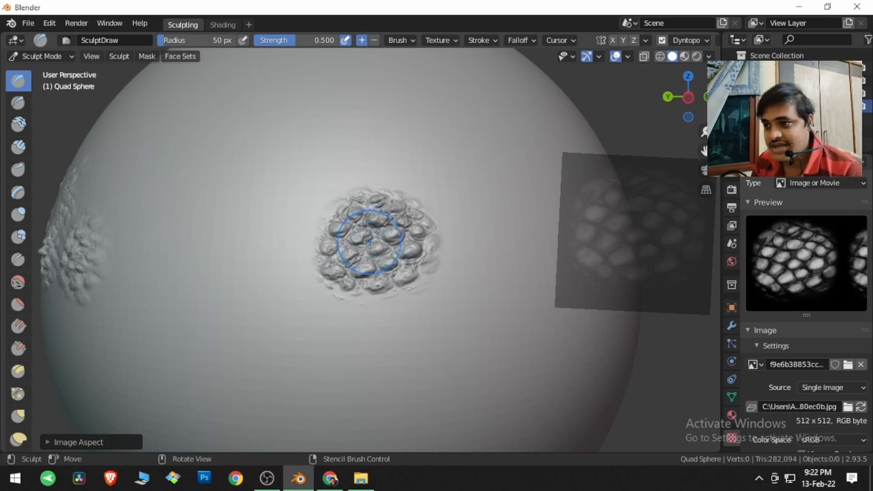
Step: Keep the Stencil mapping and reset the stencil's transform to its default position, size and rotation
click(455, 43)
click(451, 79)
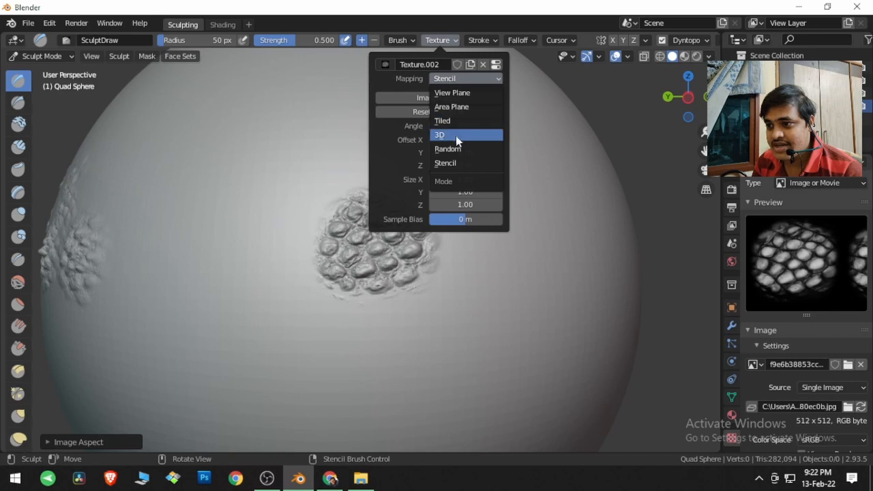
click(448, 167)
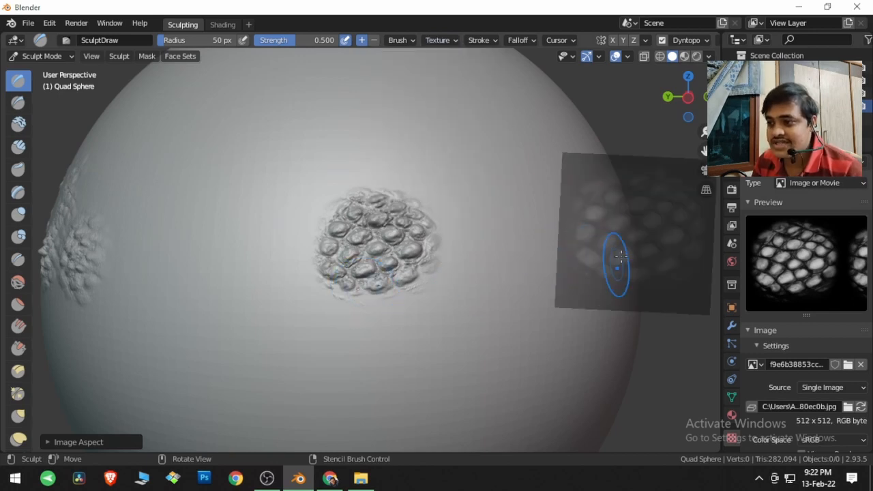
click(453, 43)
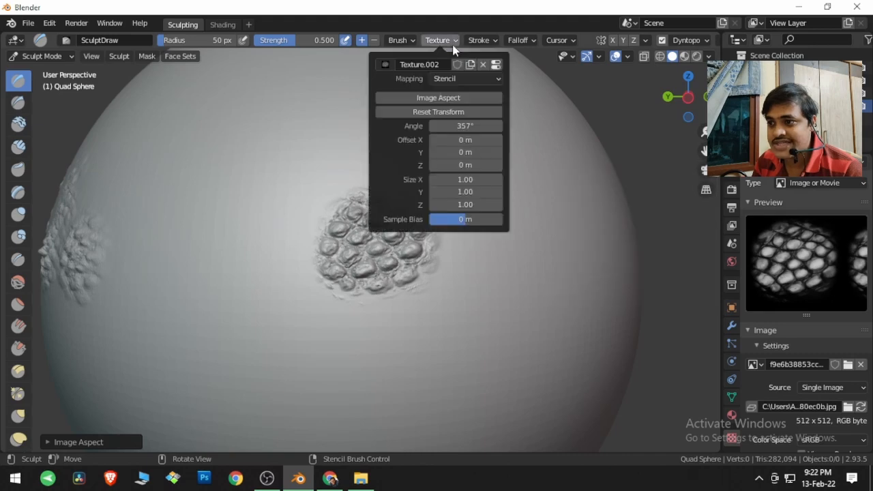
click(448, 111)
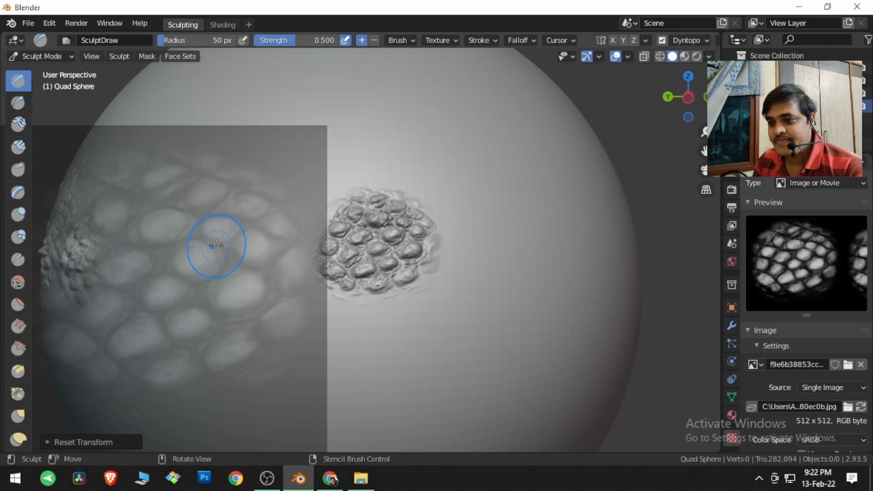
Step: Set the texture mapping to Area Plane and stamp two scale patches in a row beside the stencilled patch
click(444, 40)
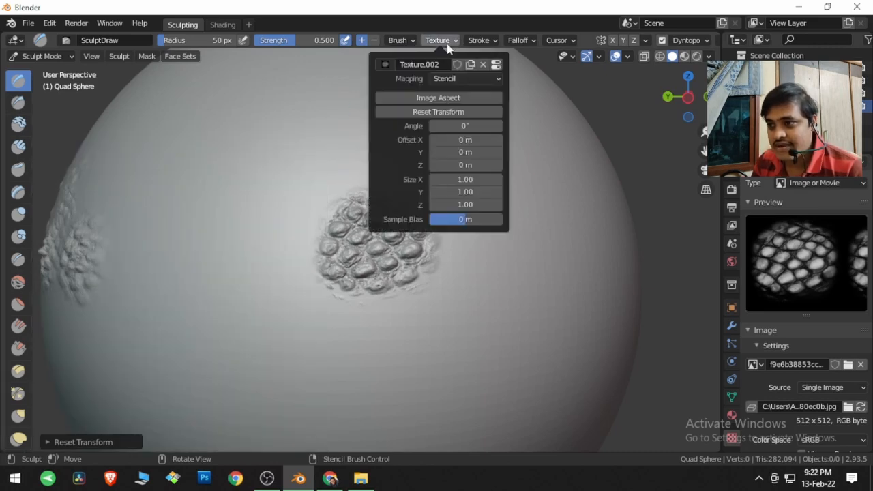
click(455, 79)
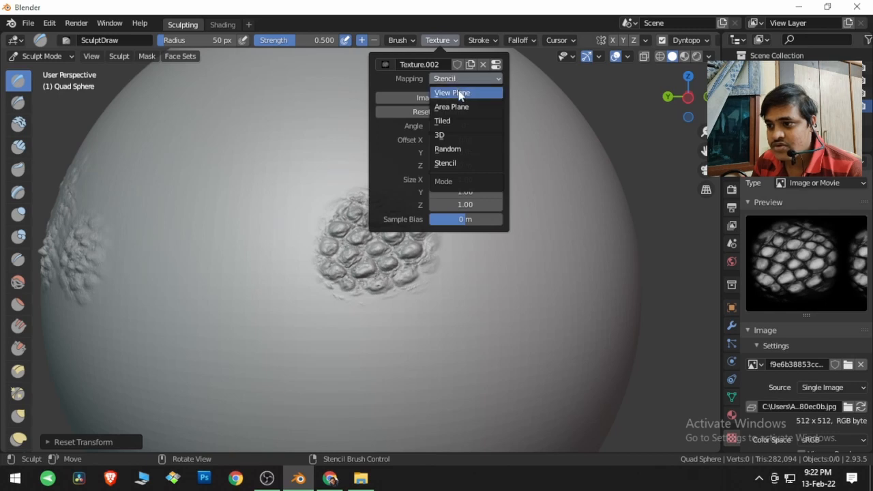
click(462, 107)
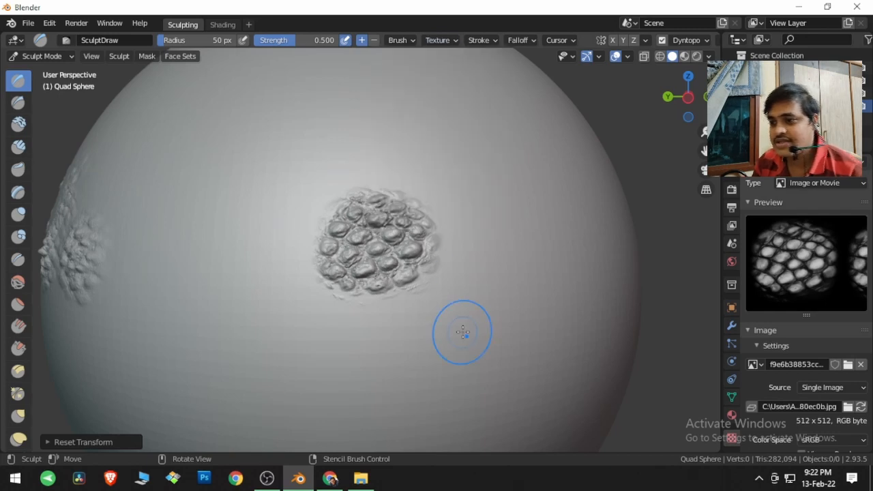
mouse_move(498, 309)
middle_down()
mouse_move(425, 296)
mouse_move(379, 313)
middle_up()
scroll(379, 313, down, 3)
middle_drag(429, 294, 415, 290)
drag(312, 234, 319, 236)
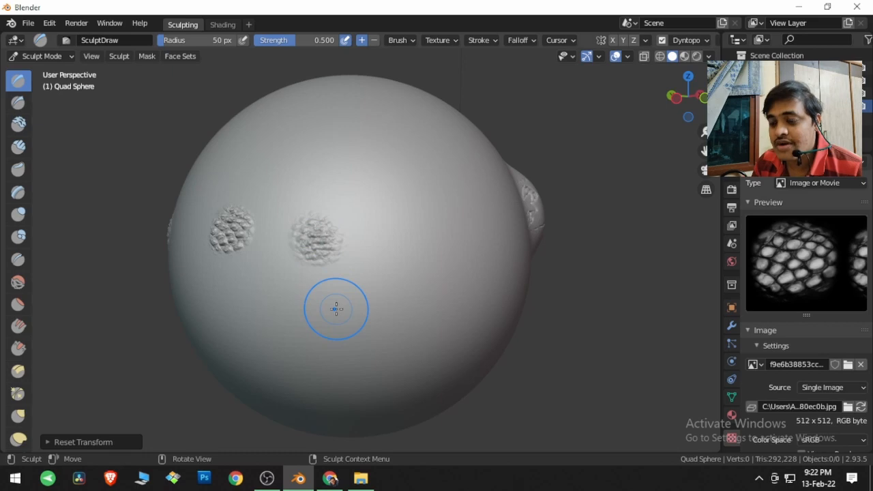
drag(374, 231, 376, 234)
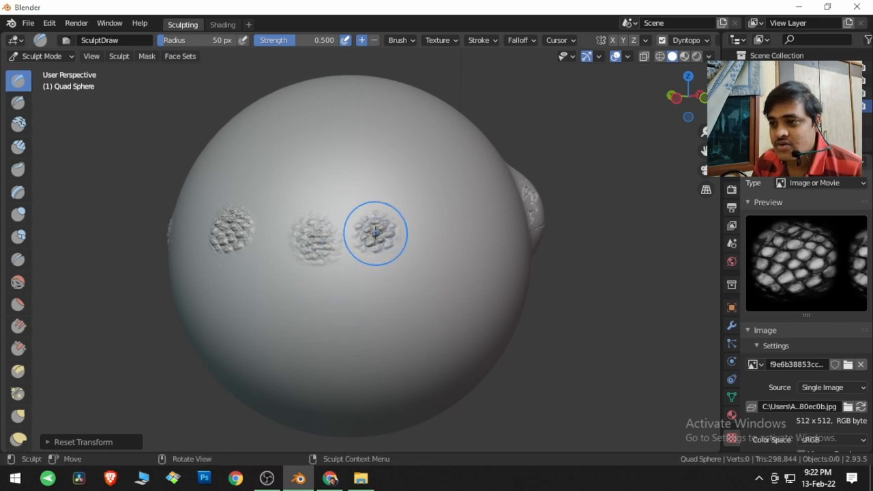
Step: Set the brush texture's angle to 90° and choose the character sketch BS.jpg as the brush texture
click(438, 41)
click(465, 98)
text(90)
key(Return)
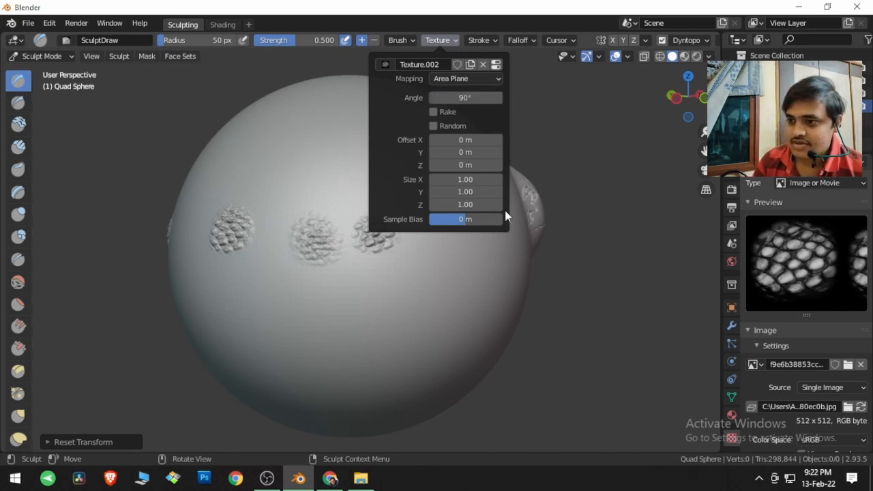
click(387, 65)
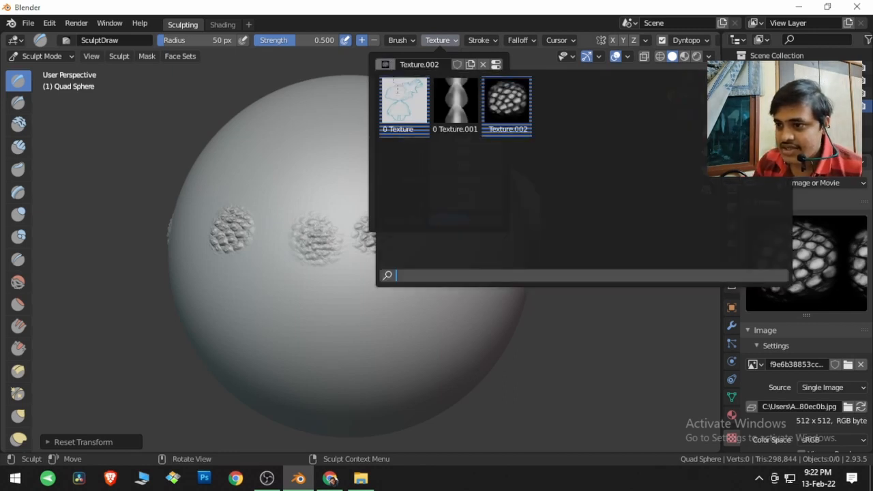
click(409, 109)
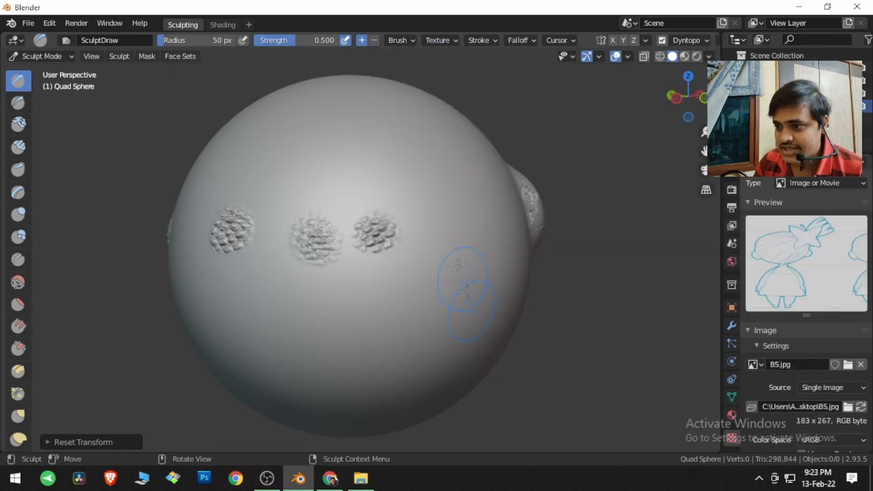
Step: Change the brush texture to Texture.001 (dm_scale2.jpg) and stamp one scale at the end of the row of patches
click(446, 42)
click(385, 64)
click(455, 109)
middle_drag(419, 293, 371, 295)
drag(419, 243, 417, 242)
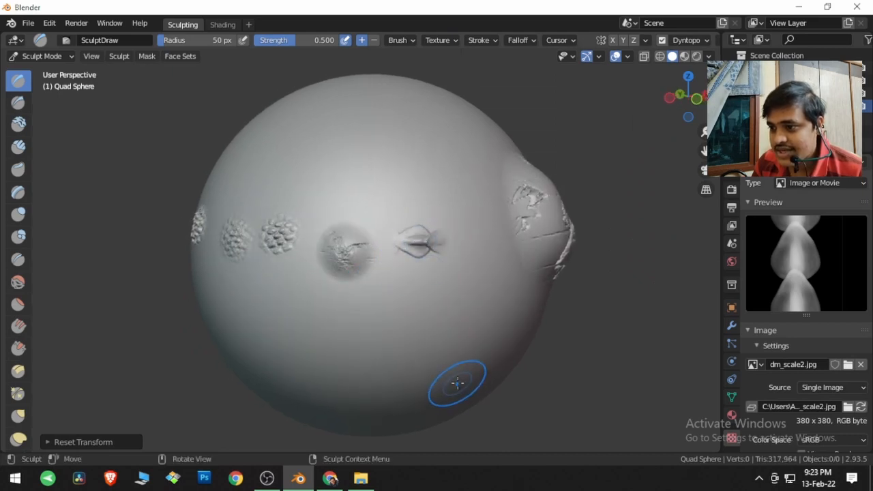
Step: Set the texture angle to 45° and stamp a diagonal scale above the previous single-scale stamp
click(437, 41)
click(459, 98)
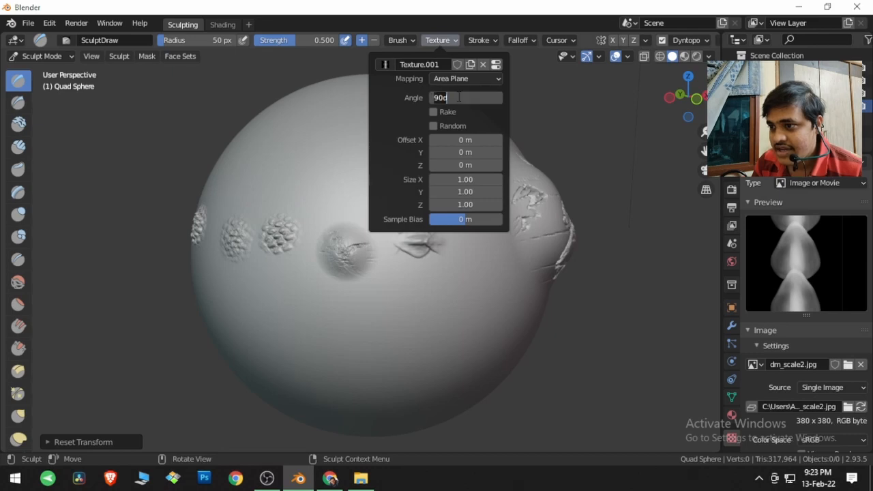
text(45)
key(Return)
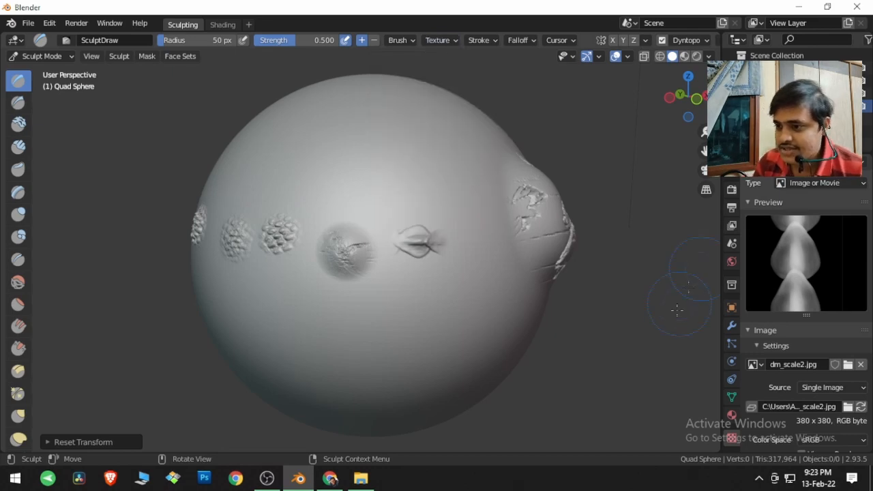
mouse_move(437, 216)
mouse_down()
mouse_move(420, 196)
mouse_move(414, 206)
mouse_move(408, 202)
mouse_move(395, 172)
mouse_move(428, 205)
mouse_move(393, 163)
mouse_move(426, 201)
mouse_move(406, 163)
mouse_up()
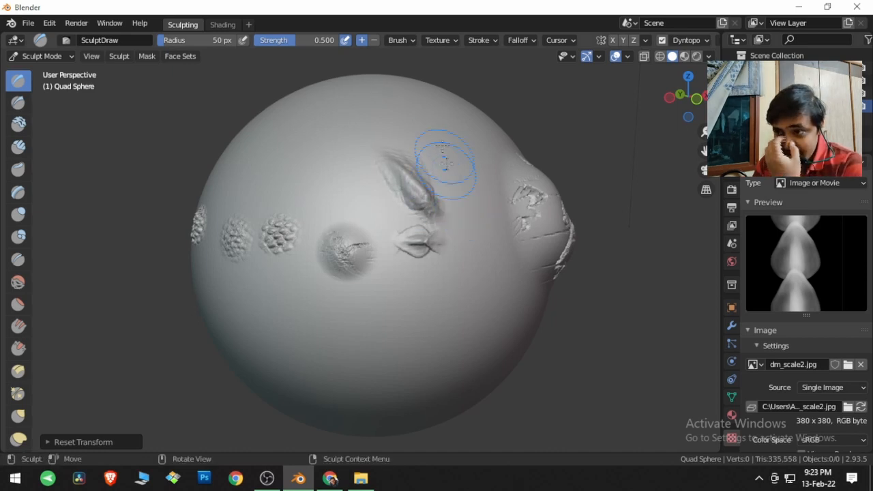
Step: Set the texture angle to 0° and the X offset to 1 m, and stamp the single scale in several clear spots around the earlier stamps
click(440, 41)
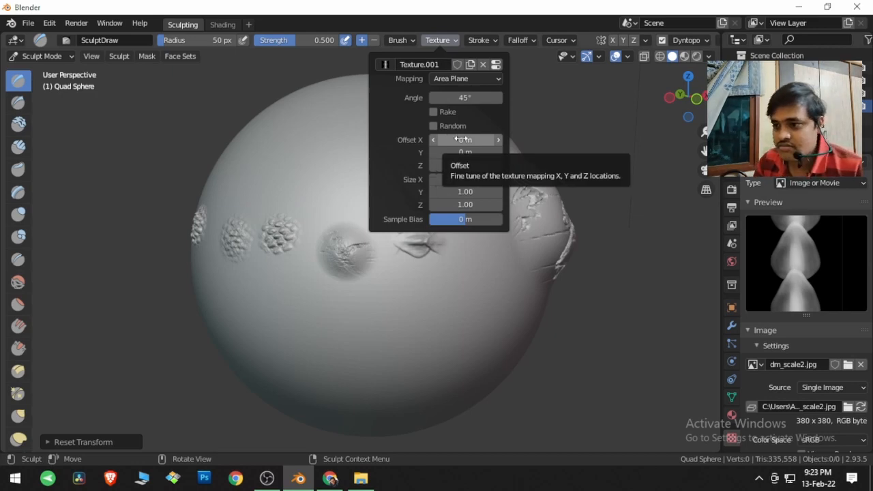
click(469, 98)
text(0)
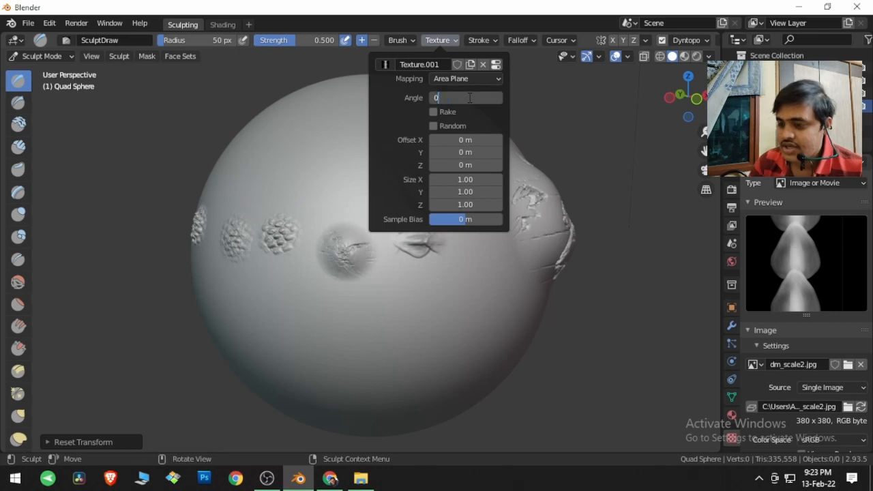
key(Return)
click(468, 140)
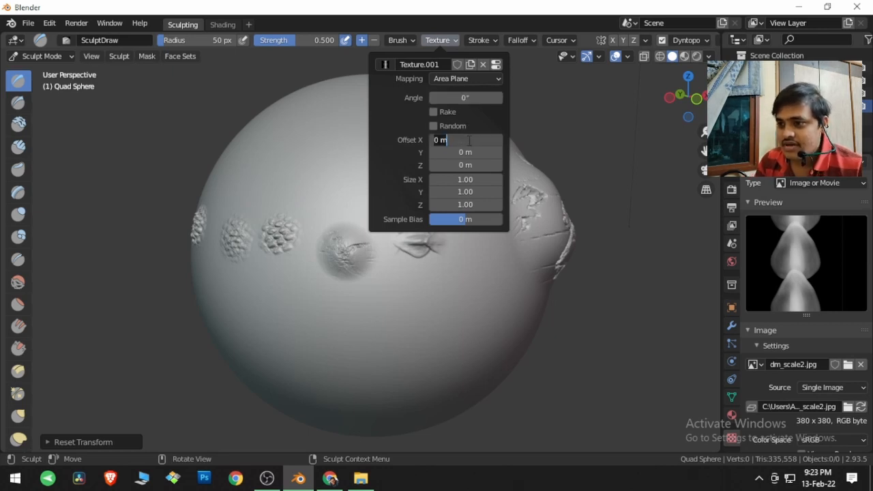
text(1)
key(Return)
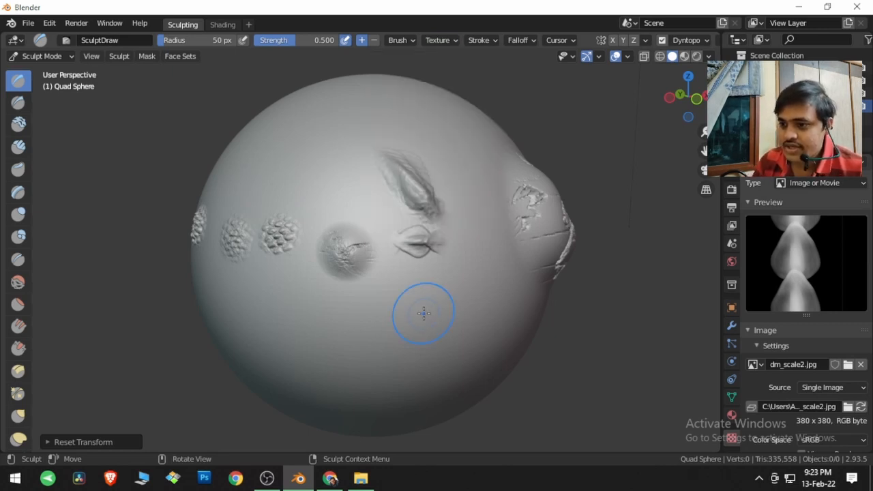
mouse_move(425, 312)
mouse_down()
mouse_move(436, 310)
mouse_move(417, 298)
mouse_up()
middle_drag(417, 298, 443, 205)
Step: Raise the brush texture's Sample Bias and stamp the single scale on the clear area above the row of scale patches
click(450, 38)
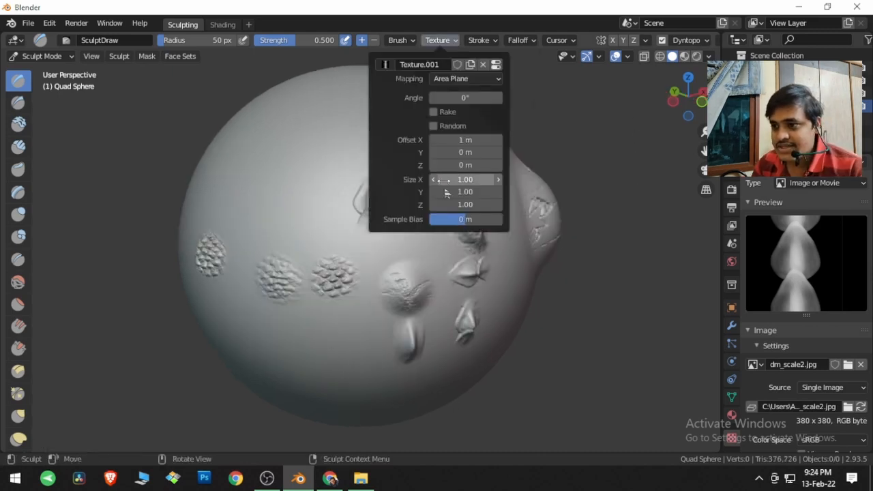
mouse_move(239, 253)
middle_down()
mouse_move(284, 232)
mouse_move(322, 232)
middle_up()
scroll(322, 232, up, 2)
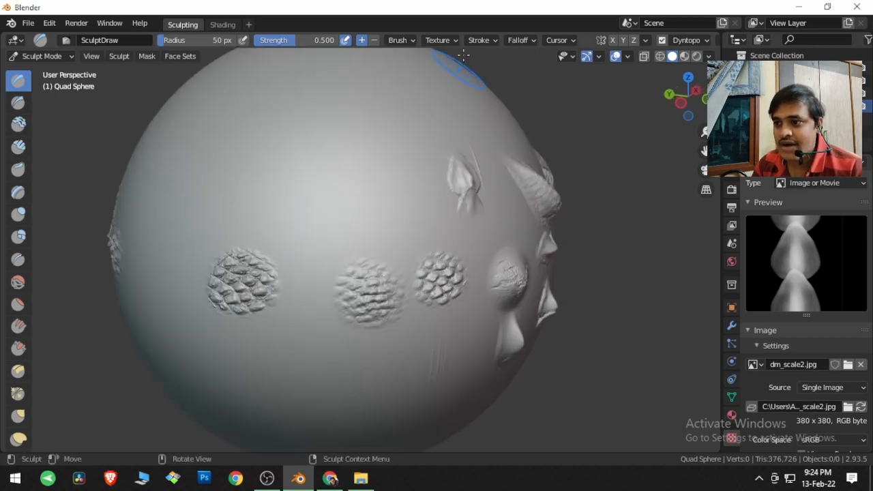
click(443, 41)
drag(464, 222, 503, 222)
drag(363, 197, 364, 196)
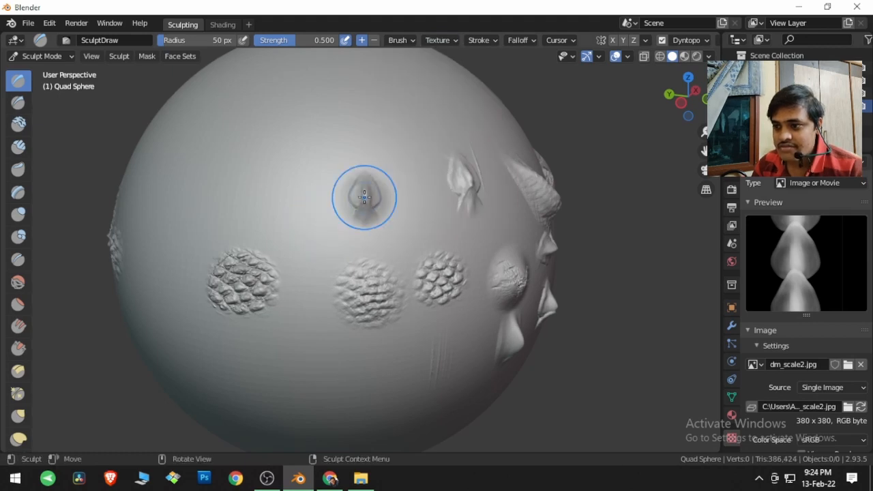
Step: Stamp more single scales on other clear areas of the sphere above the row of scale patches
mouse_move(366, 253)
middle_down()
mouse_move(395, 249)
mouse_move(471, 193)
middle_up()
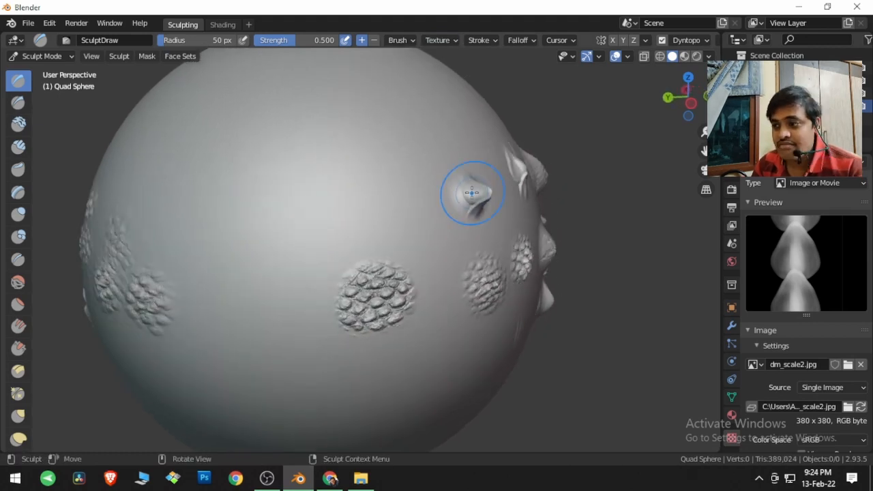
click(441, 41)
drag(475, 221, 430, 220)
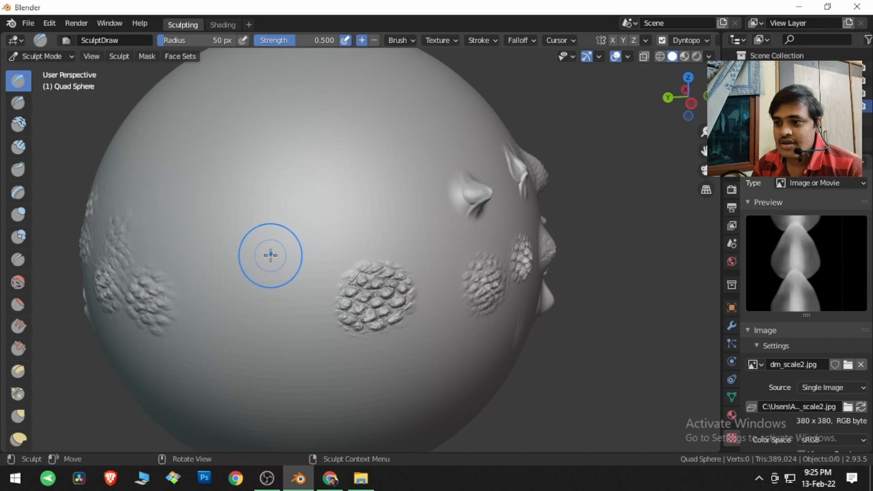
drag(402, 208, 402, 208)
middle_drag(402, 208, 507, 199)
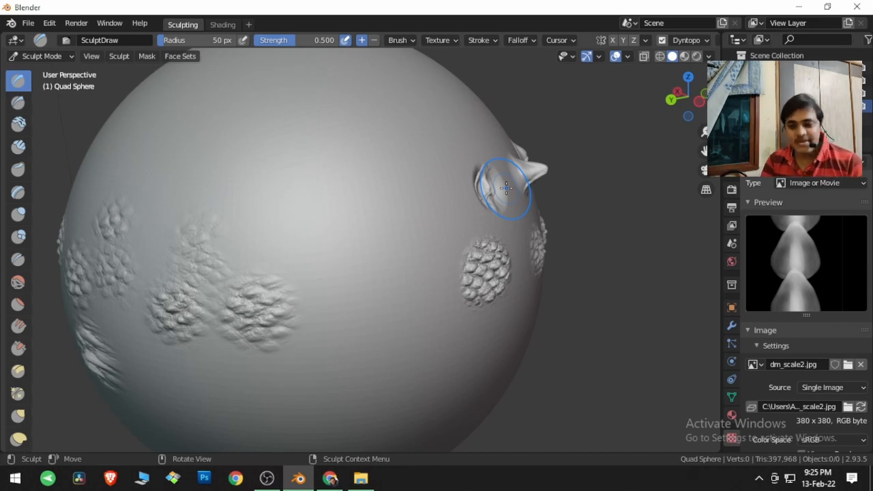
Step: Switch to Chrome and search YouTube for blender veda from the open video page
click(342, 482)
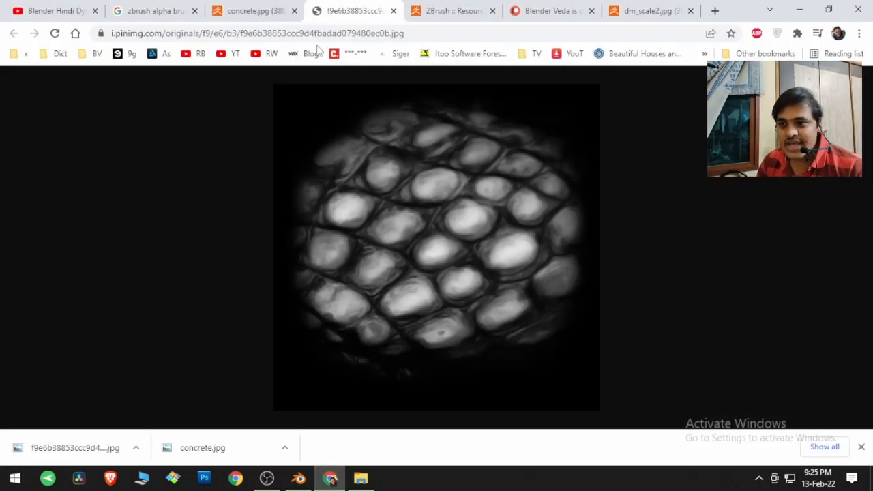
click(74, 10)
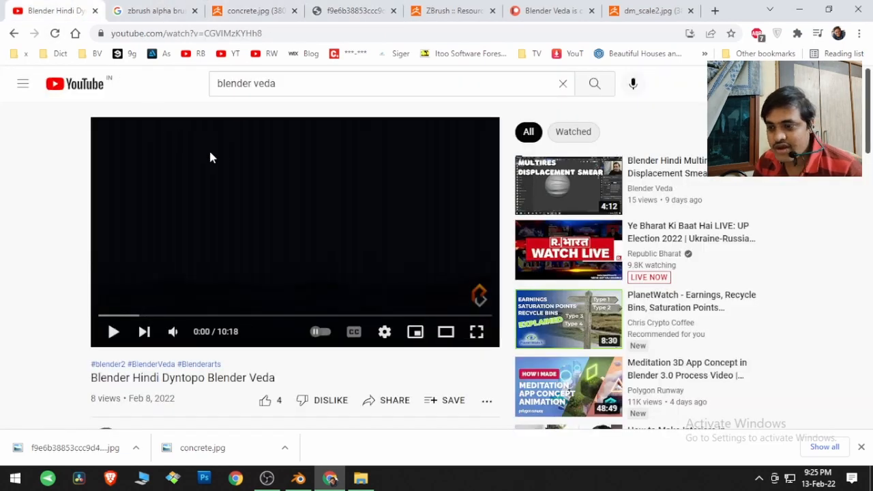
click(275, 83)
triple_click(275, 84)
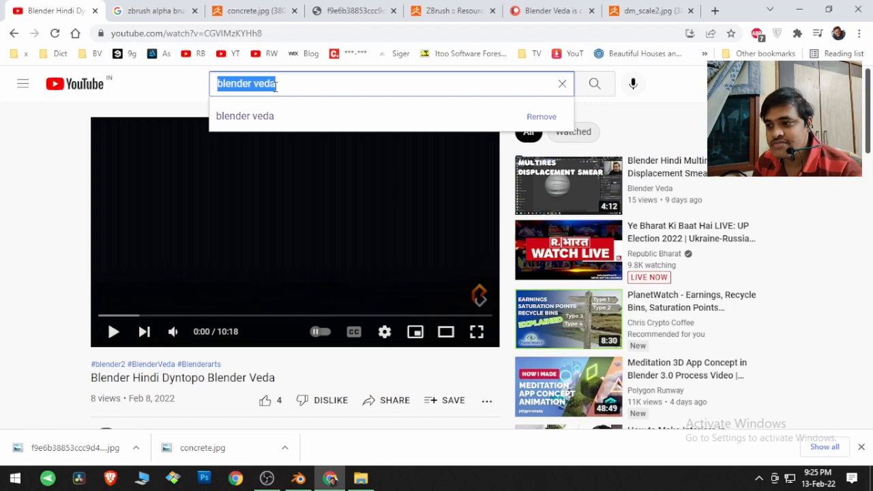
click(595, 84)
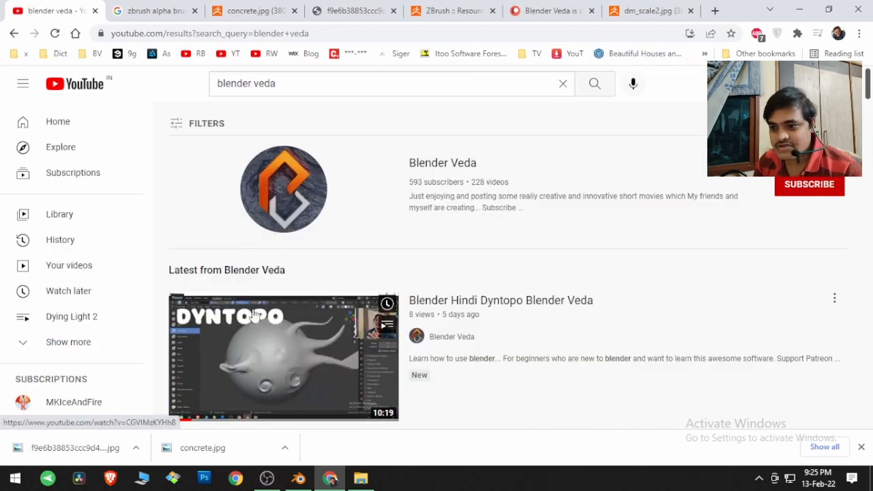
Step: Open the Blender Hindi Dyntopo Blender Veda video from the search results and pause it
scroll(259, 306, down, 1)
click(261, 306)
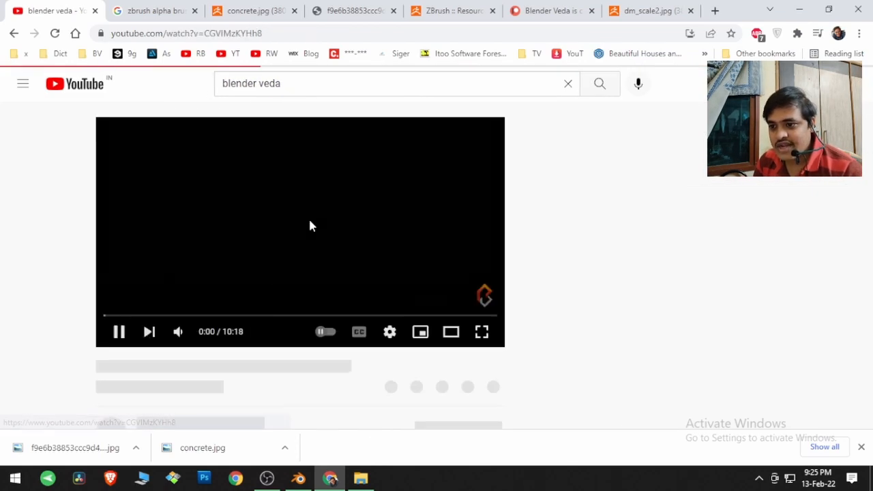
click(146, 255)
scroll(93, 267, down, 2)
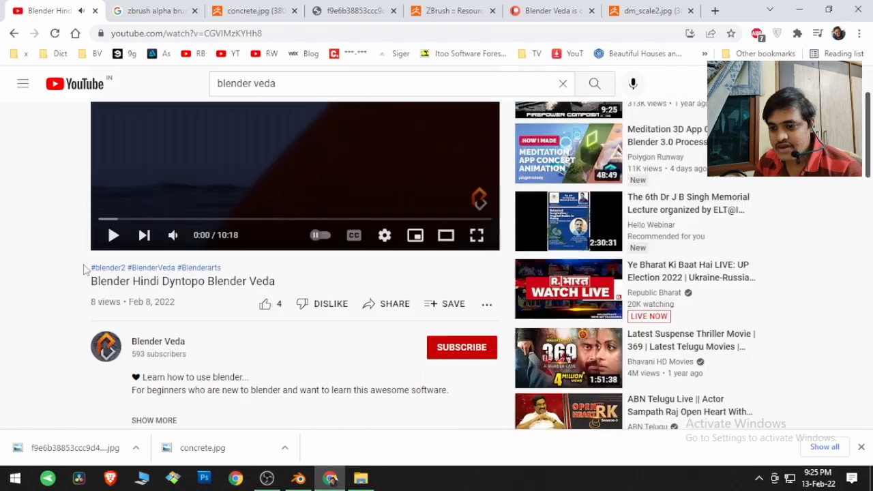
Step: Expand the video's full description and open the Blender Veda Patreon link listed under Support
scroll(83, 268, down, 1)
click(145, 325)
scroll(145, 325, down, 1)
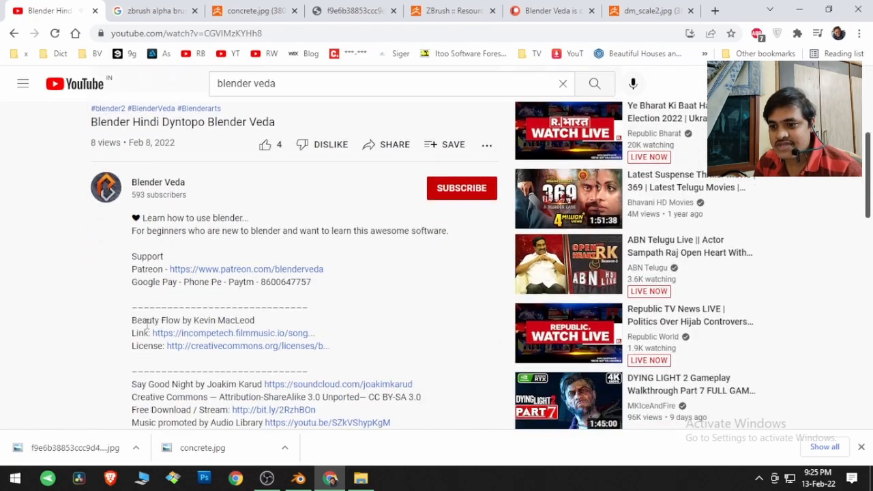
double_click(157, 270)
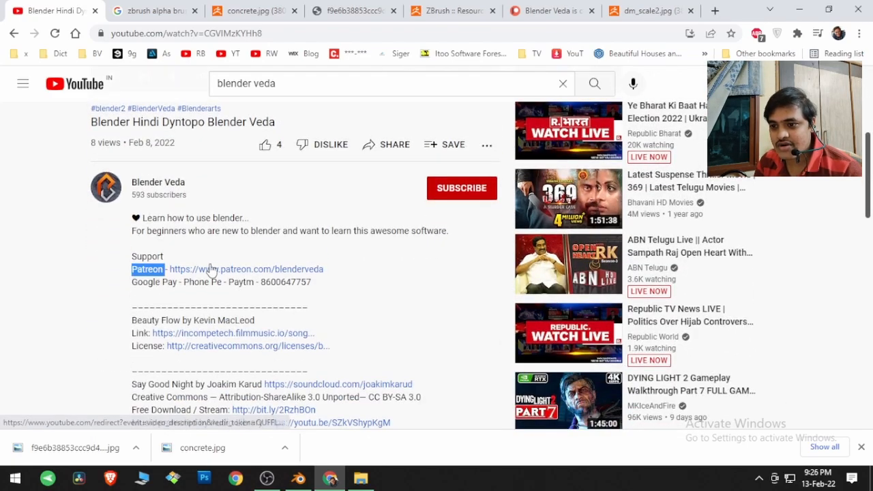
click(211, 269)
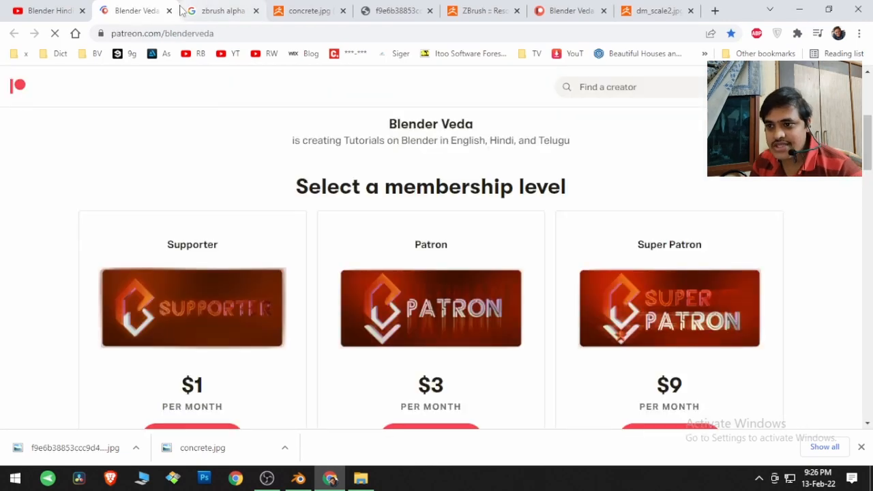
Step: Close all browser tabs except the YouTube video, and reopen the Blender Veda Patreon page at its membership levels
middle_click(219, 7)
middle_click(230, 6)
middle_click(229, 6)
middle_click(229, 6)
middle_click(229, 6)
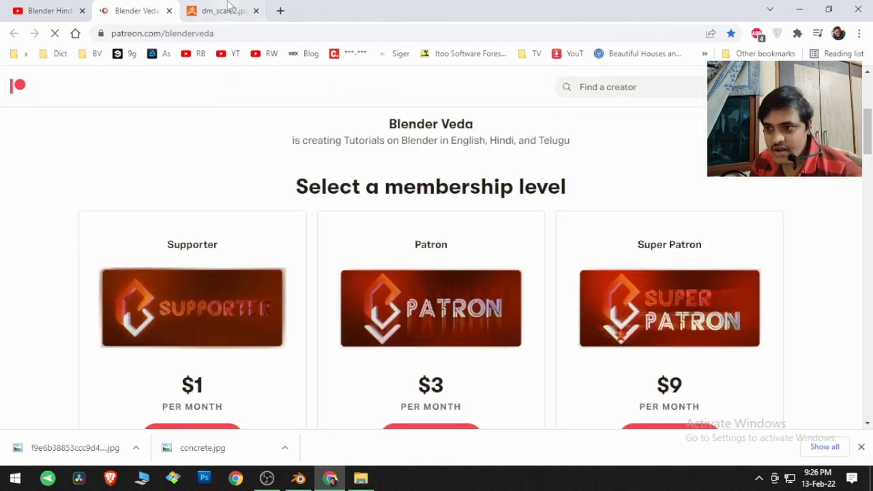
middle_click(229, 7)
middle_click(230, 6)
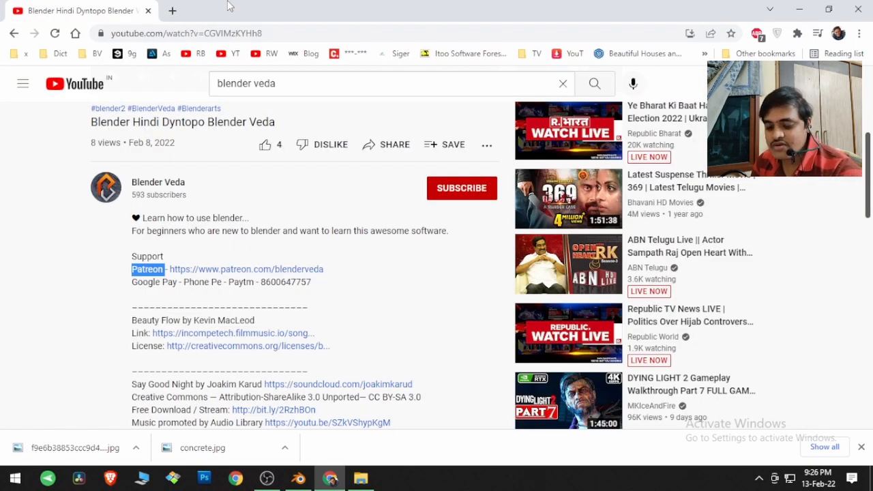
key(ctrl+shift+t)
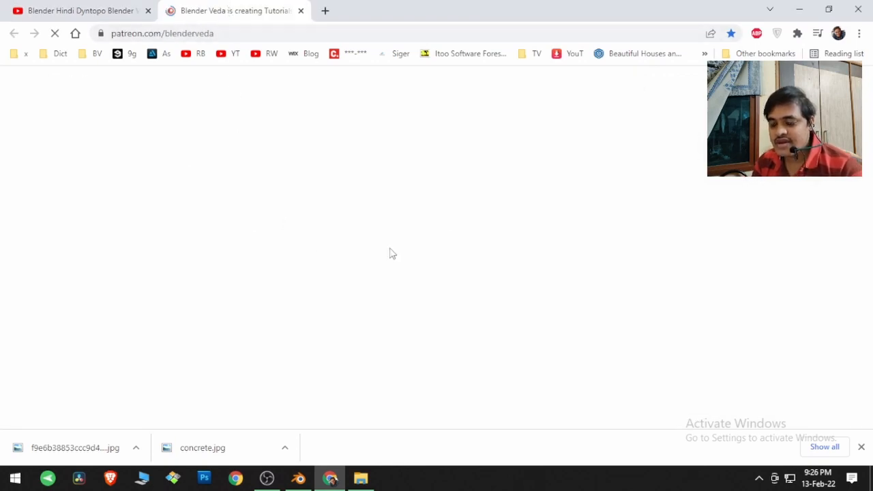
scroll(382, 262, down, 3)
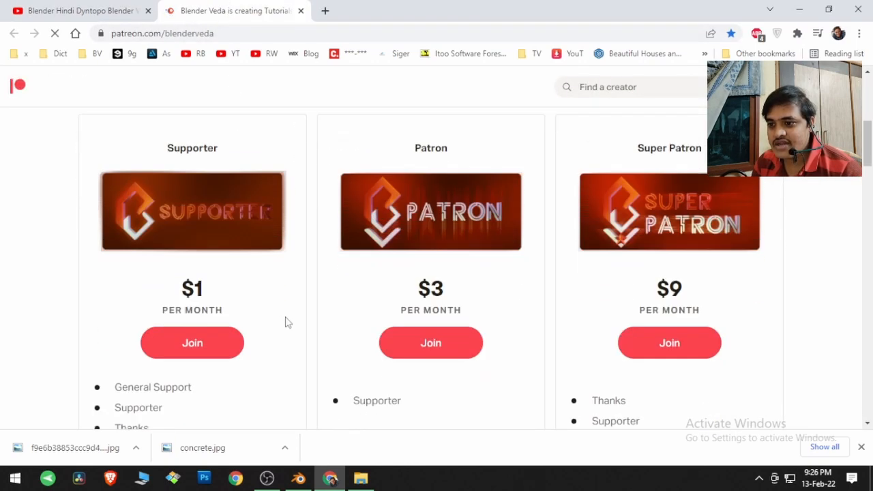